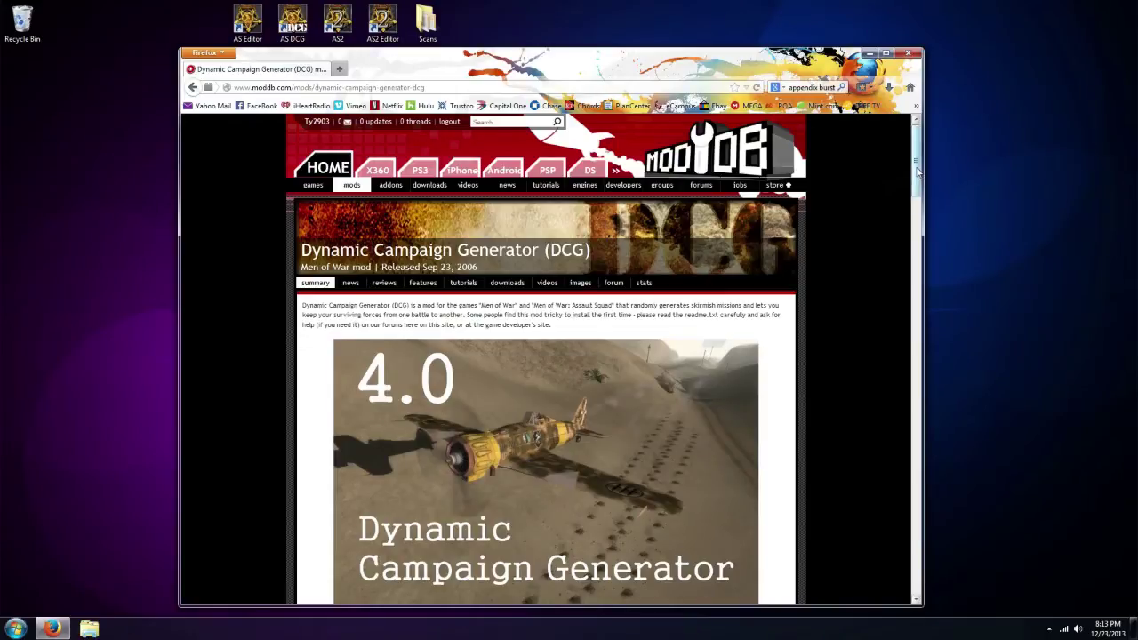
# Open the mod's downloads page and go to the entry for DCG v4.0 for Assault Squad - Full Release
pyautogui.scroll(-2, 919, 171)
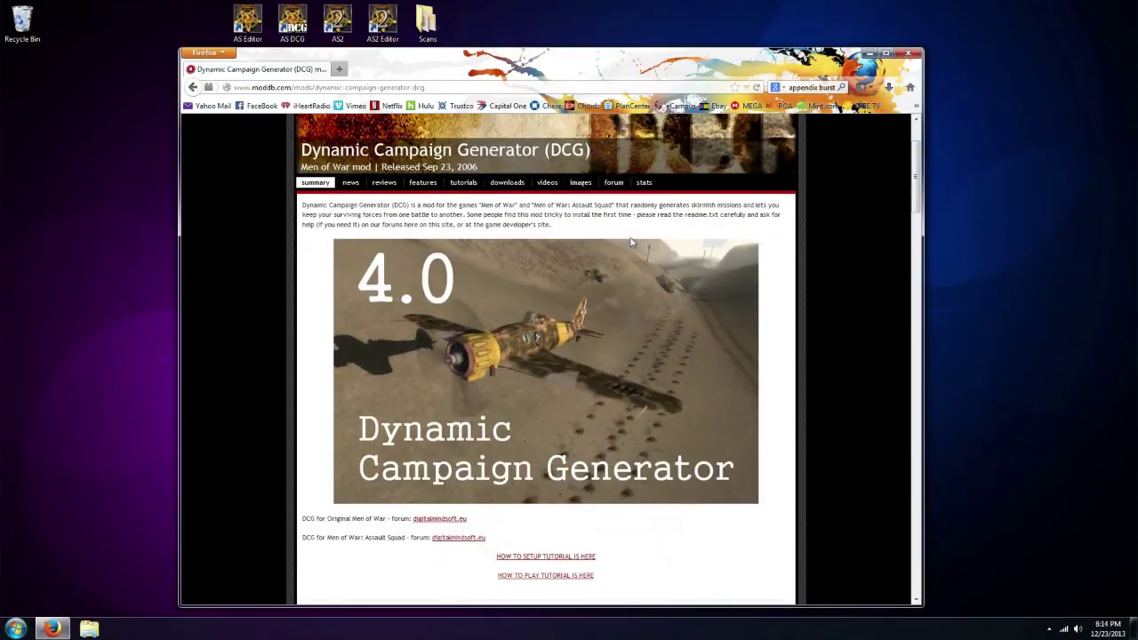
pyautogui.click(519, 186)
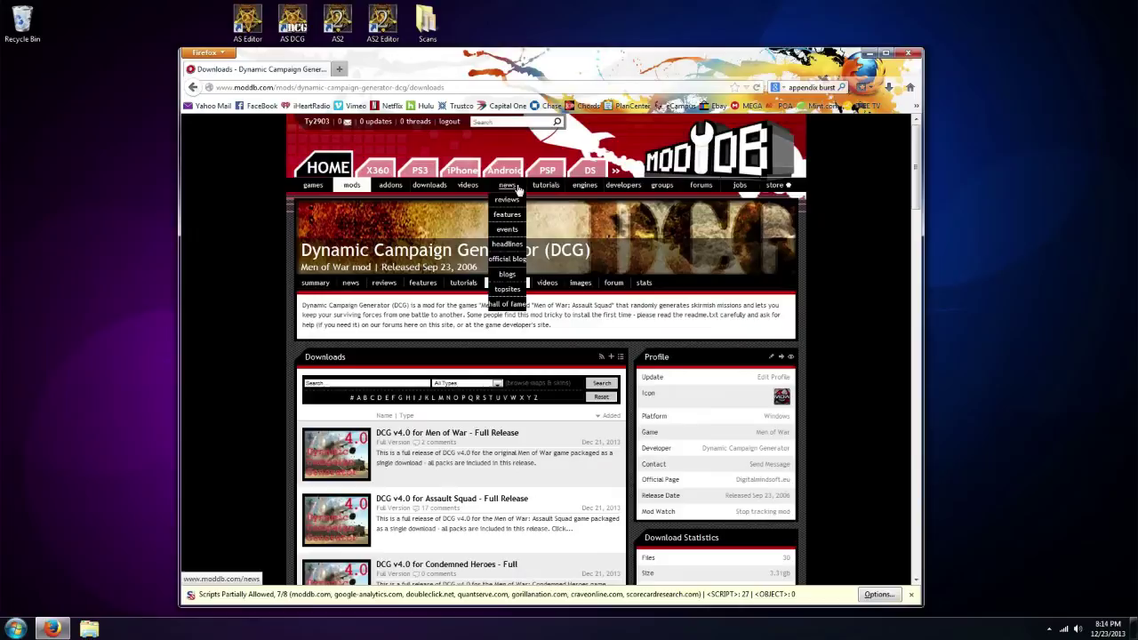
pyautogui.scroll(-4, 519, 189)
pyautogui.scroll(-1, 518, 214)
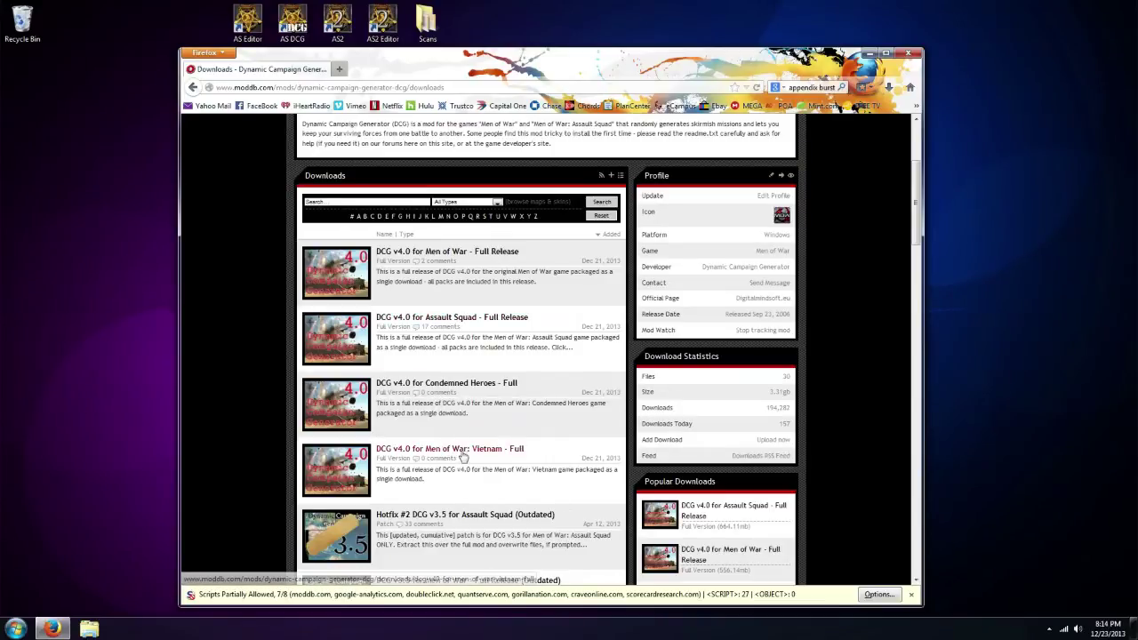
pyautogui.click(486, 317)
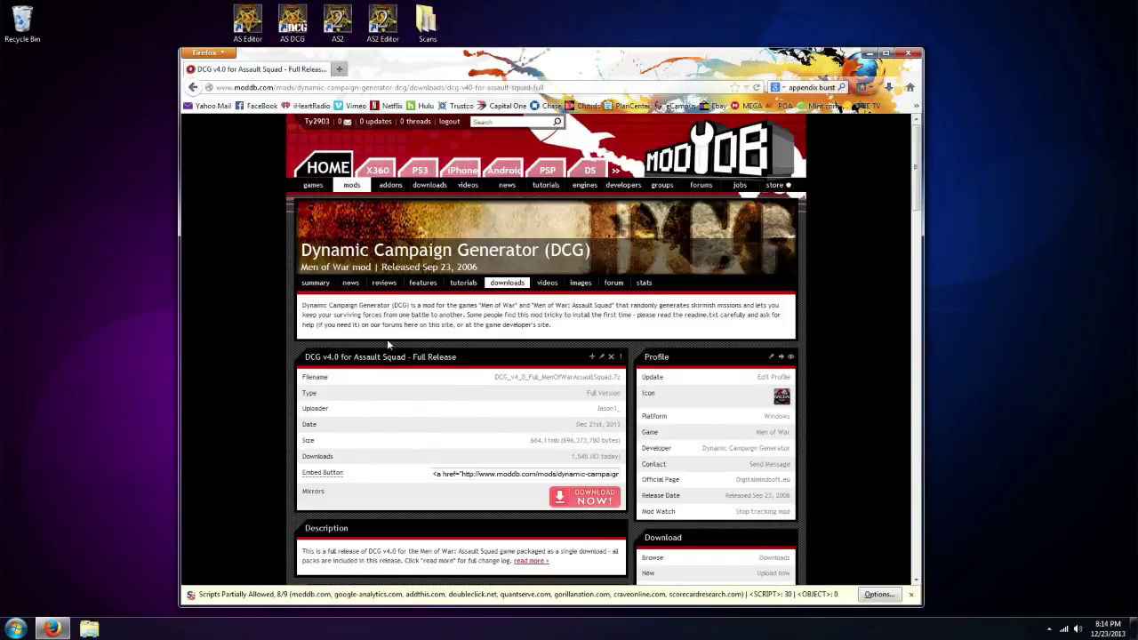
# Review the release's file details, highlight its file size and expand the full description
pyautogui.scroll(-3, 304, 357)
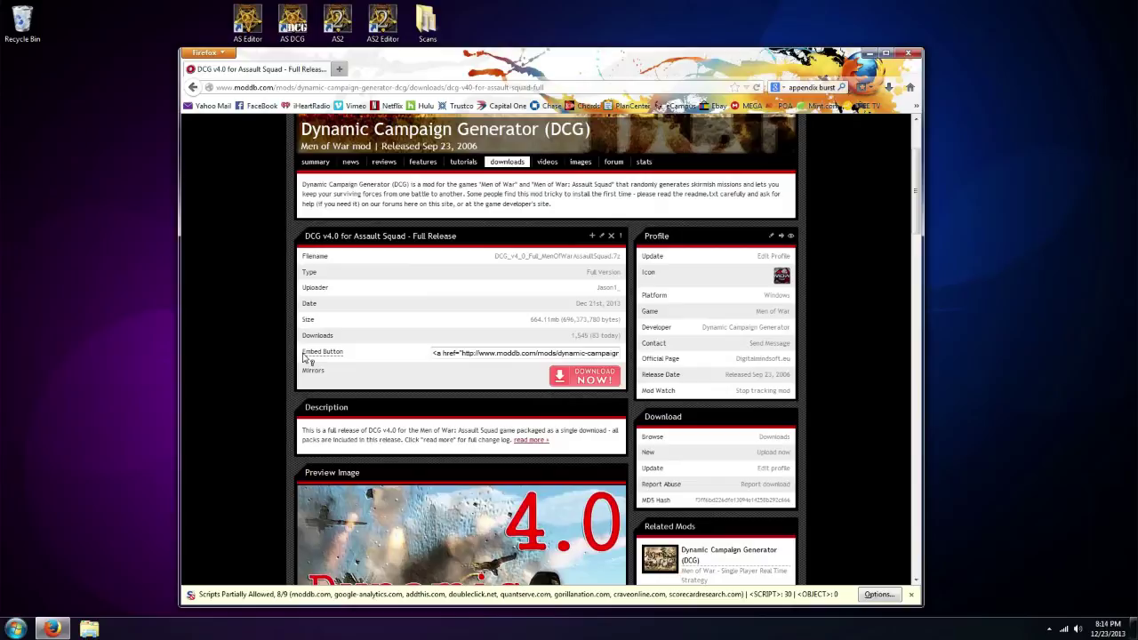
pyautogui.scroll(-2, 305, 357)
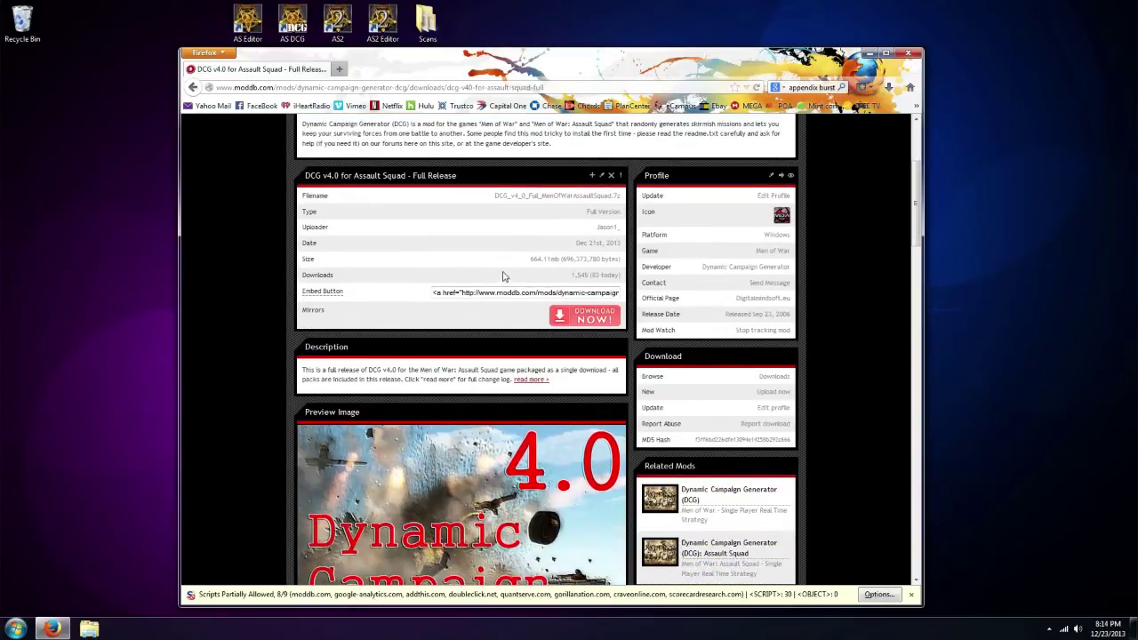
pyautogui.doubleClick(534, 258)
pyautogui.moveTo(566, 259); pyautogui.dragTo(623, 263)
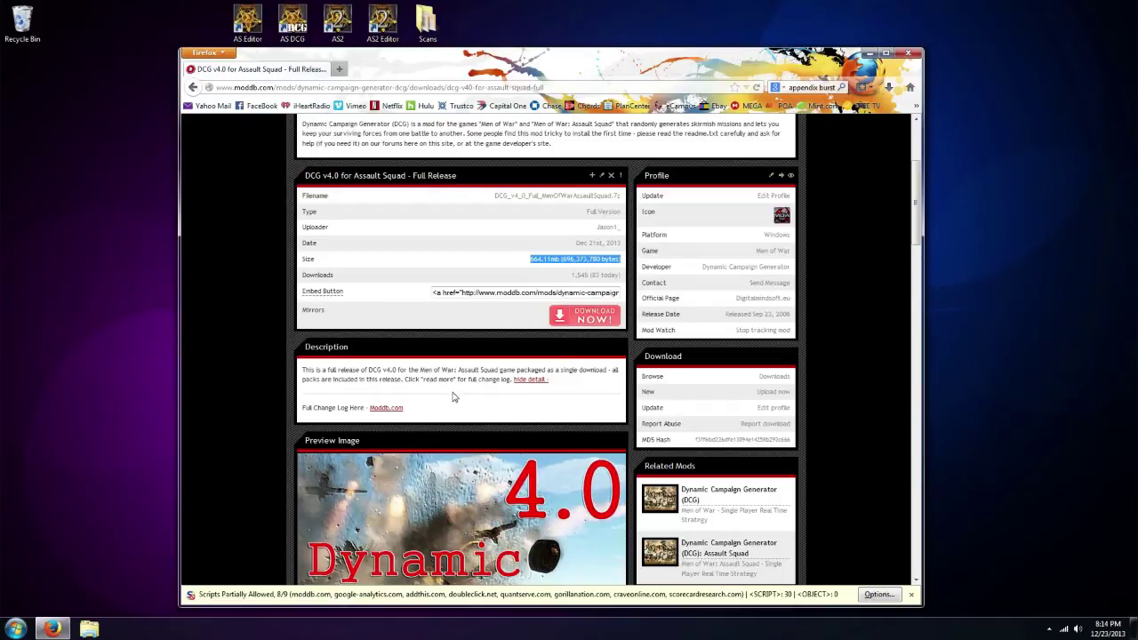
# Bring up the save prompt for DCG_v4_0_Full_MenOfWarAssaultSquad.7z, and dismiss it without downloading the file
pyautogui.click(587, 316)
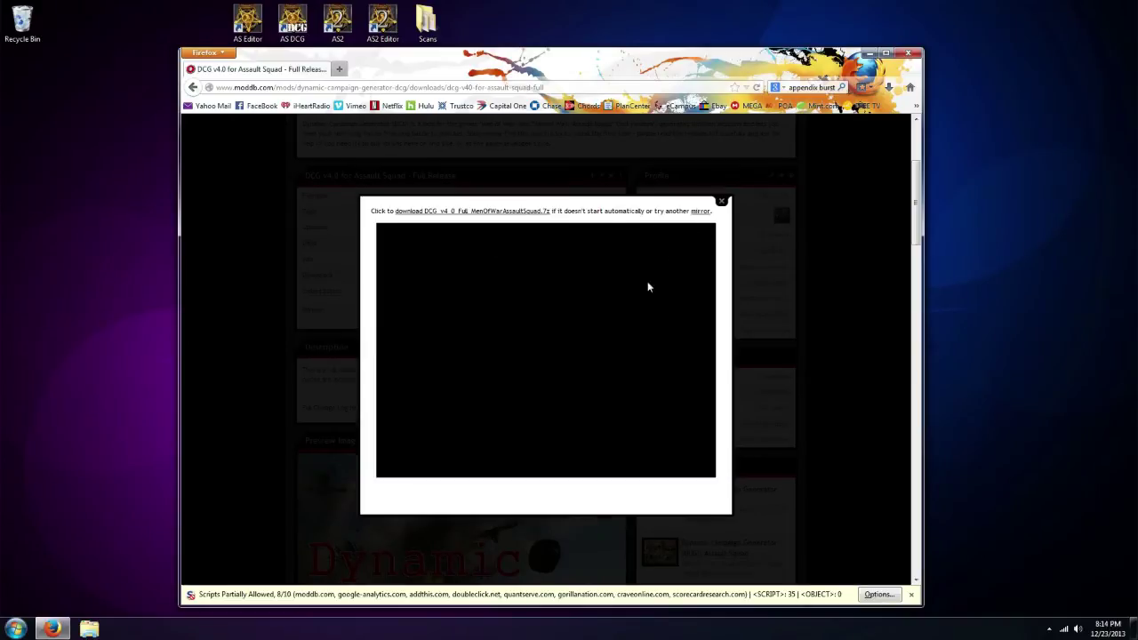
pyautogui.click(701, 211)
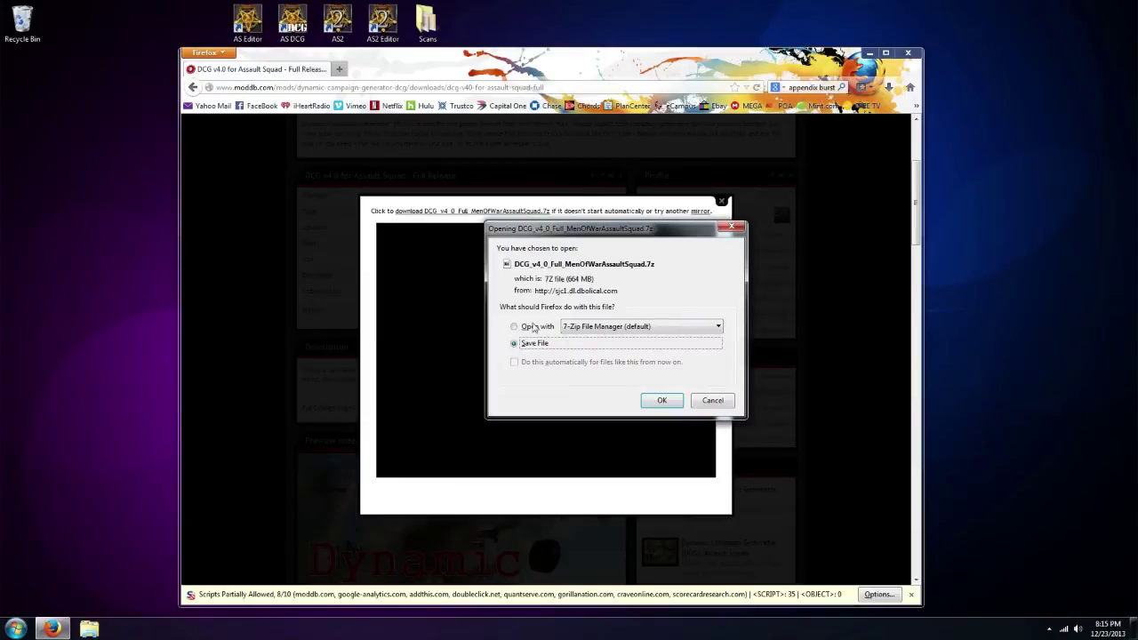
pyautogui.click(714, 401)
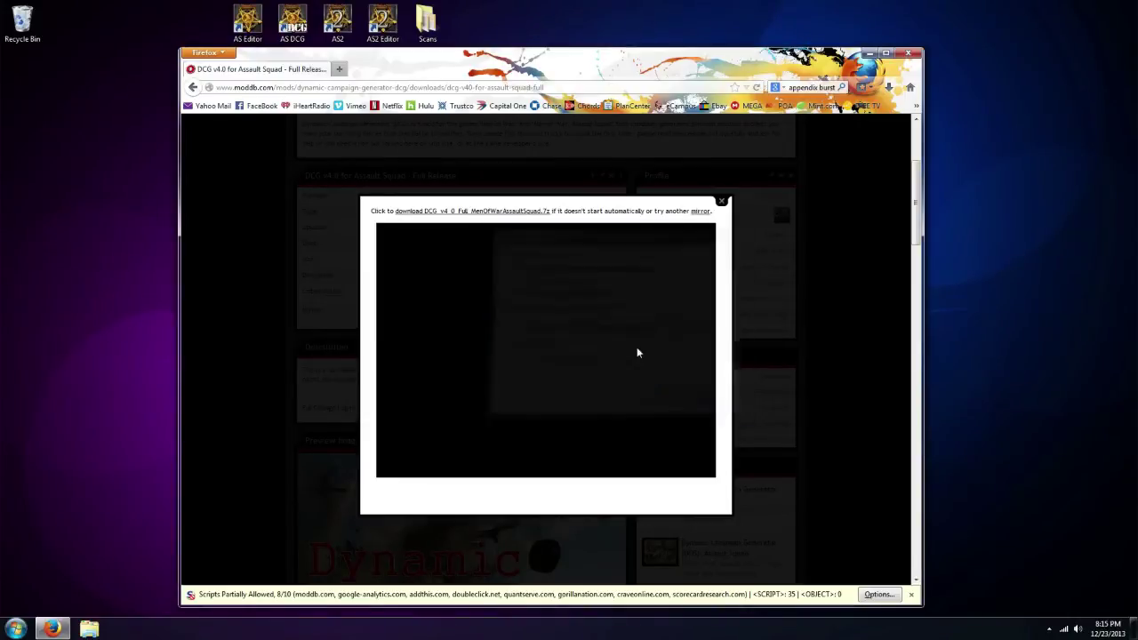
pyautogui.click(723, 202)
# Return to the mod's summary page and open the how-to-setup tutorial
pyautogui.scroll(3, 564, 322)
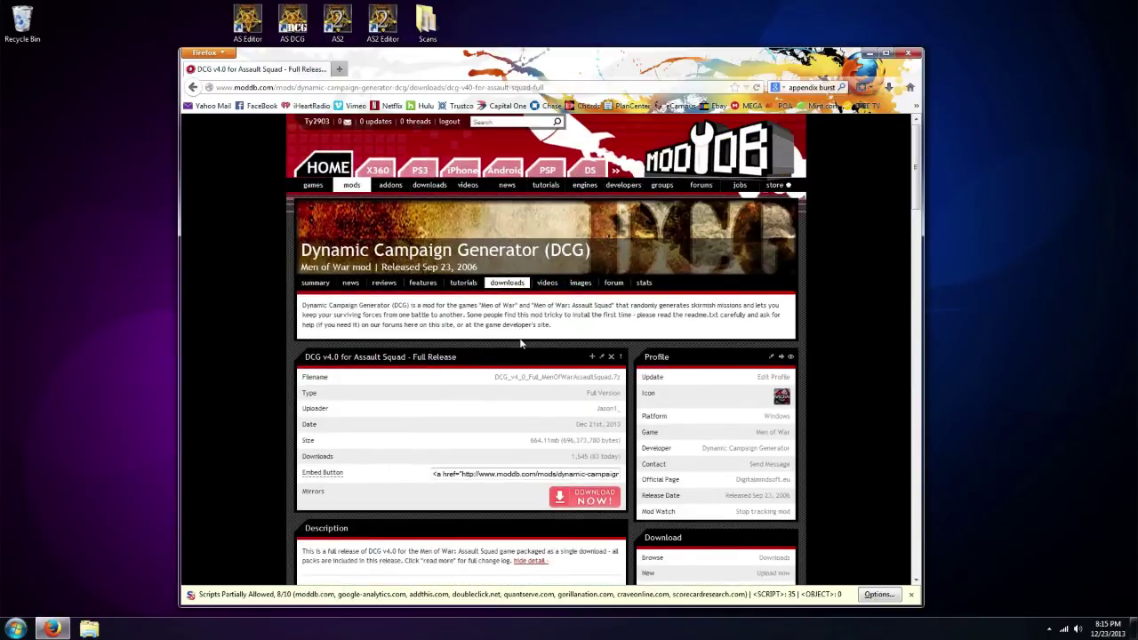
pyautogui.click(313, 284)
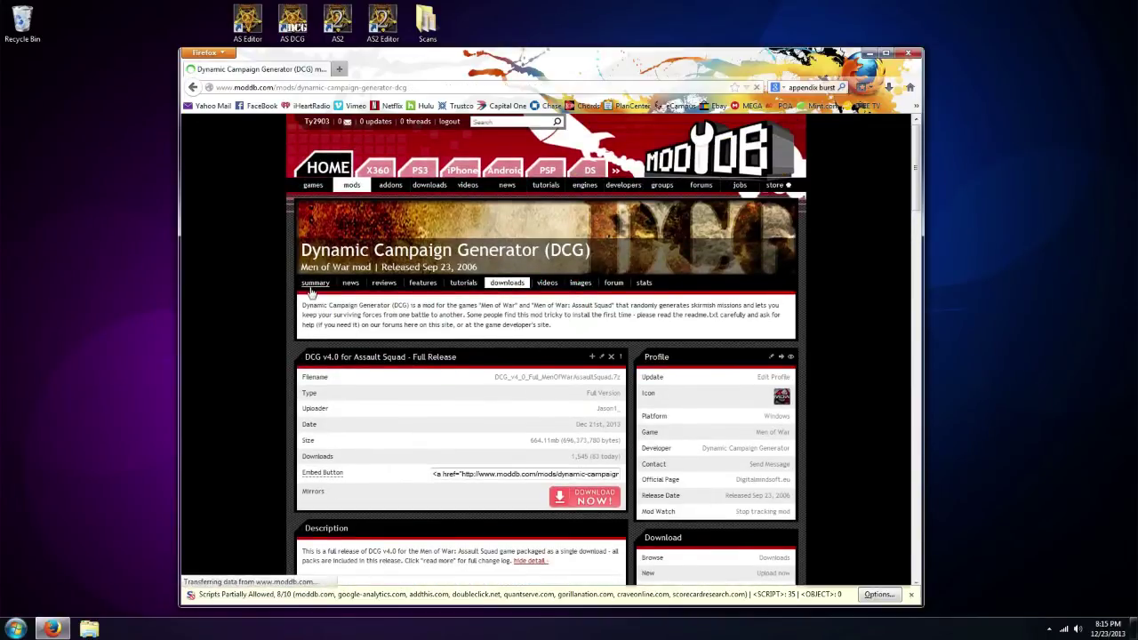
pyautogui.scroll(-4, 294, 293)
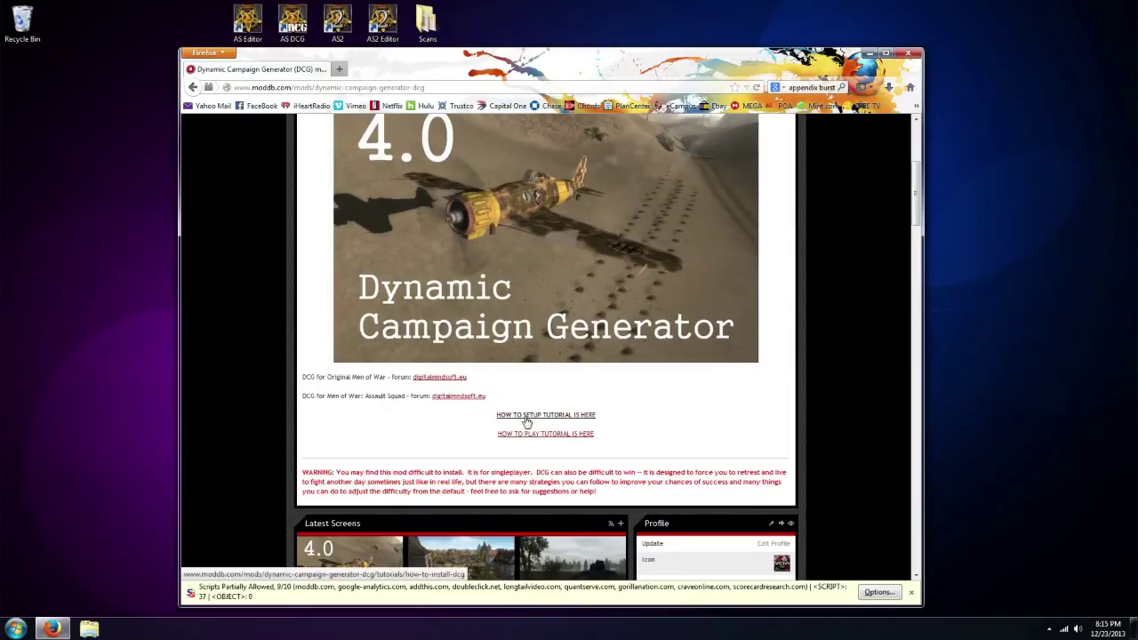
pyautogui.click(570, 417)
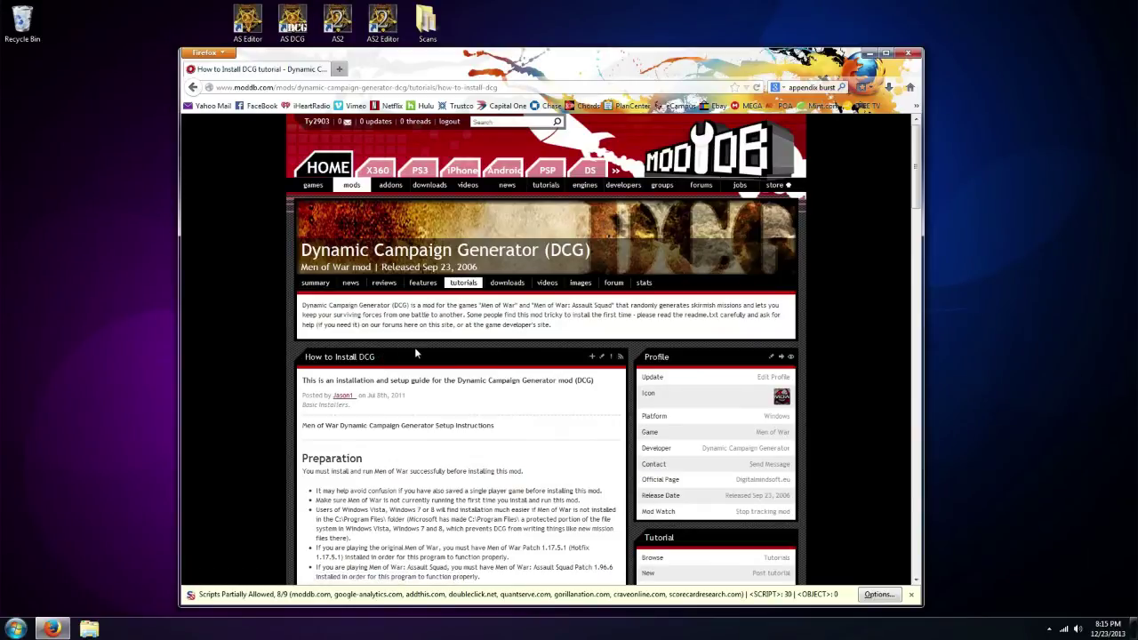
# Open the tutorial's .NET Framework 3.5 instructions, XNA Framework download and 64-bit Visual J# download links in new tabs
pyautogui.scroll(-2, 410, 351)
pyautogui.scroll(-3, 409, 351)
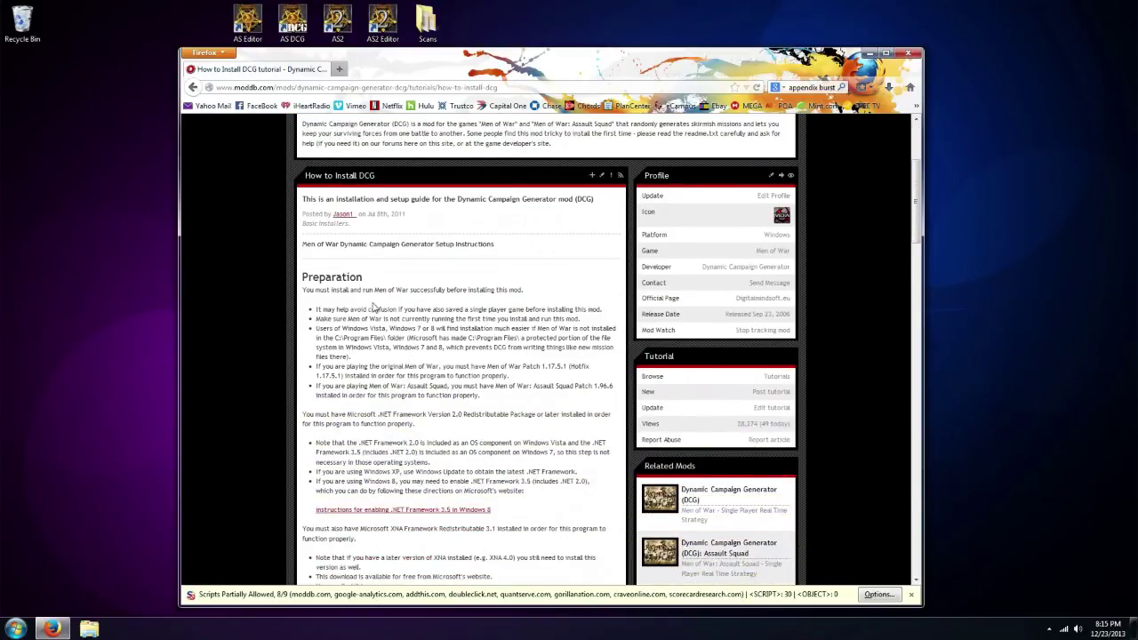
pyautogui.scroll(-4, 374, 307)
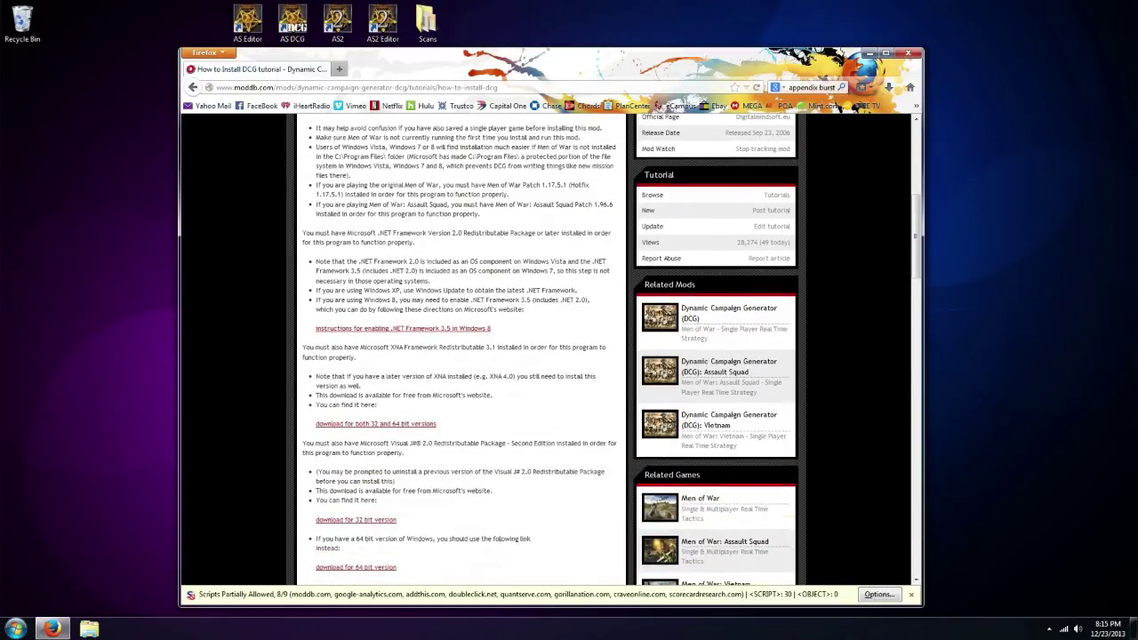
pyautogui.scroll(-2, 374, 307)
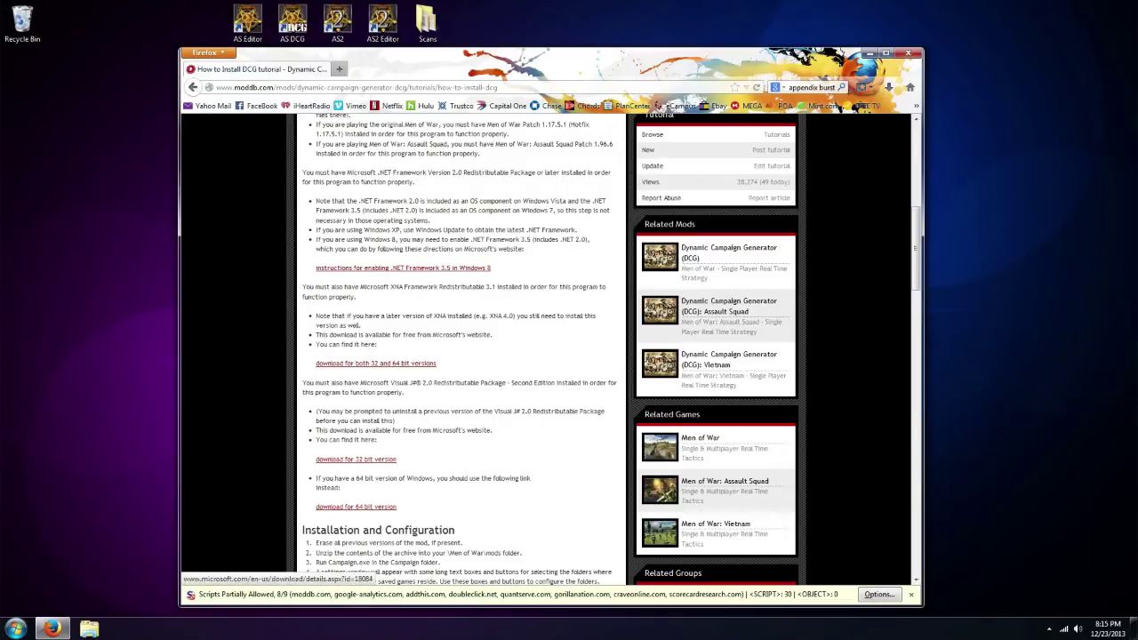
pyautogui.rightClick(433, 269)
pyautogui.click(458, 277)
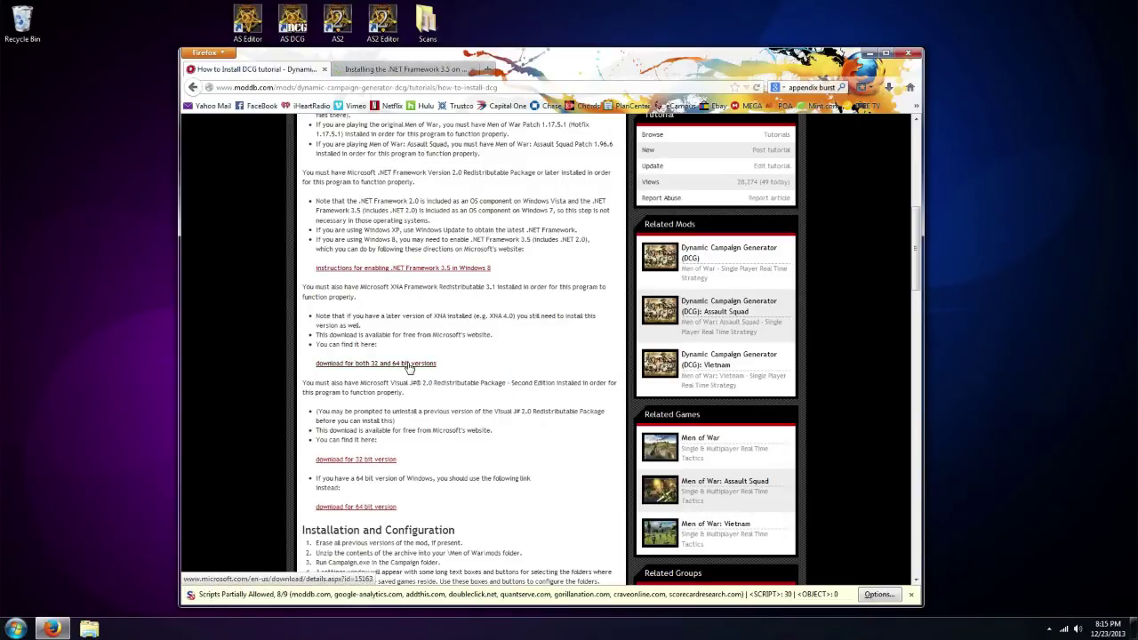
pyautogui.rightClick(408, 368)
pyautogui.click(425, 371)
pyautogui.rightClick(359, 510)
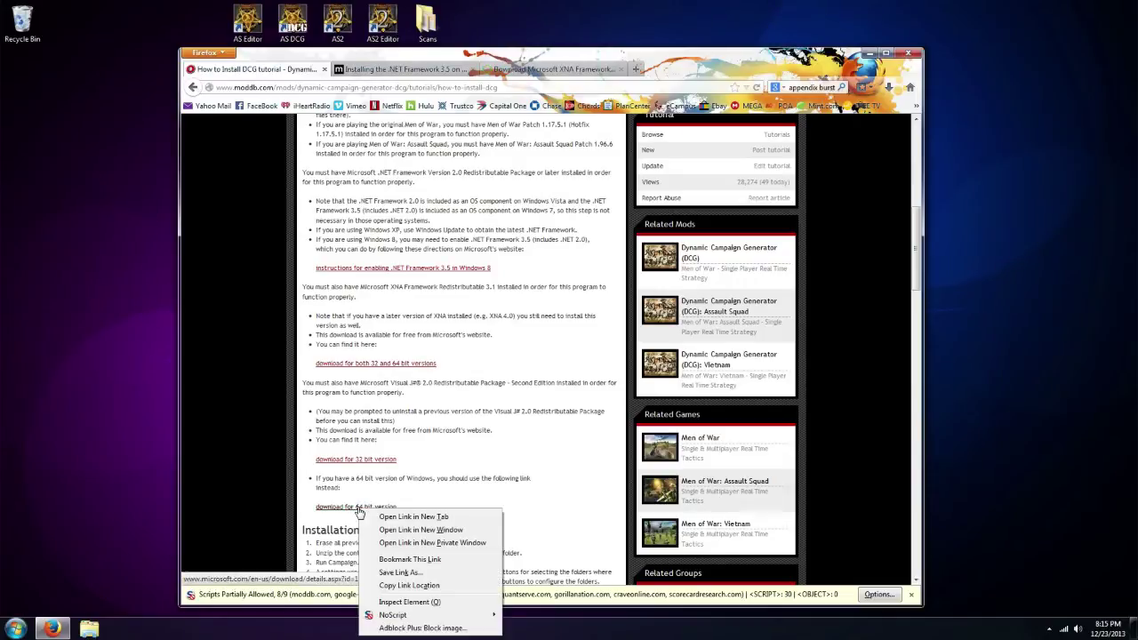
pyautogui.click(396, 517)
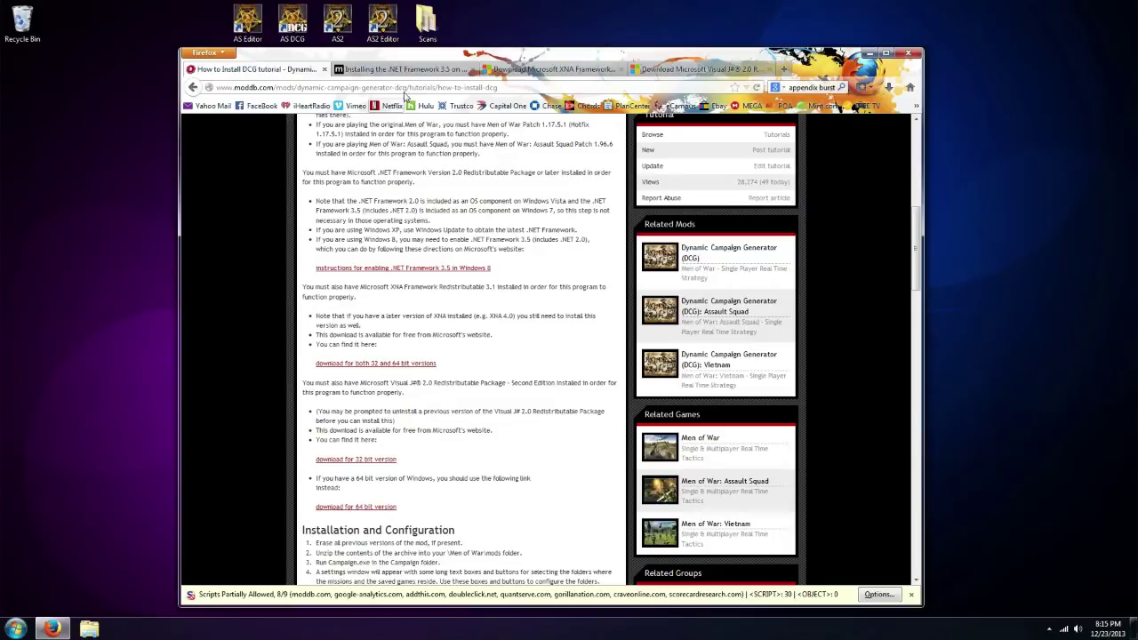
# Read through Microsoft's article on installing and enabling .NET Framework 3.5 on Windows 8 or 8.1, and close it
pyautogui.click(431, 72)
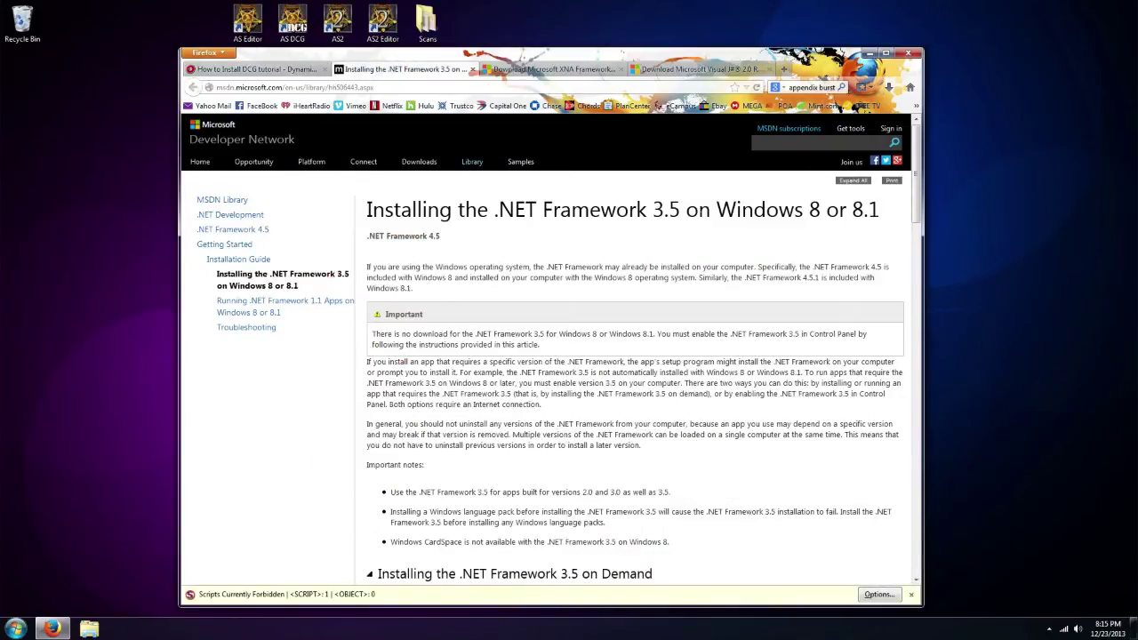
pyautogui.scroll(-5, 610, 246)
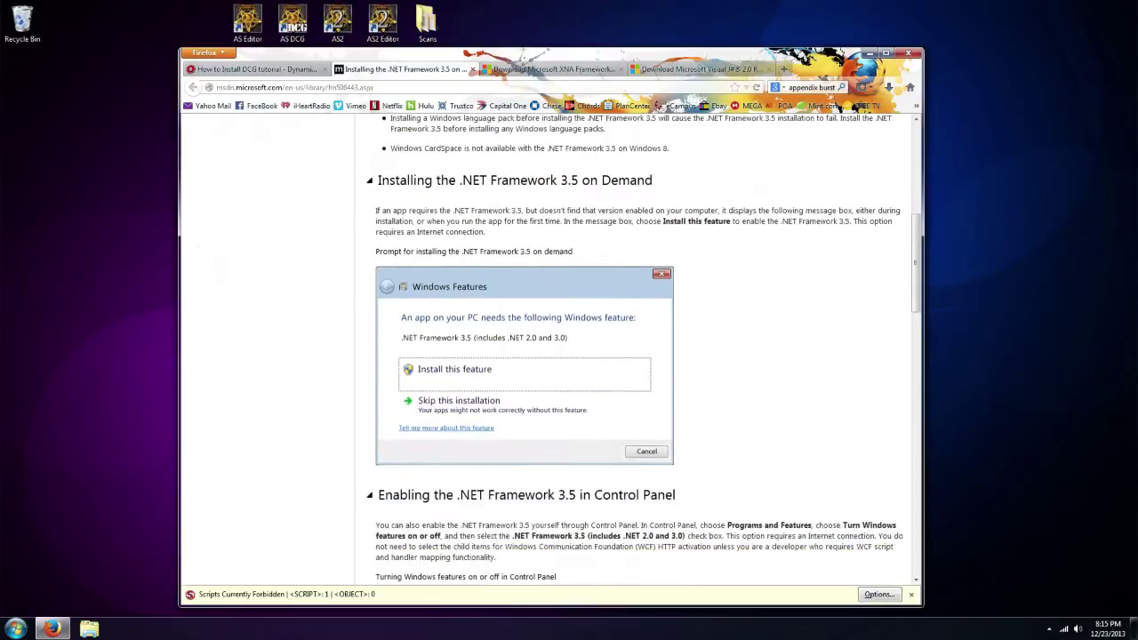
pyautogui.scroll(-3, 610, 245)
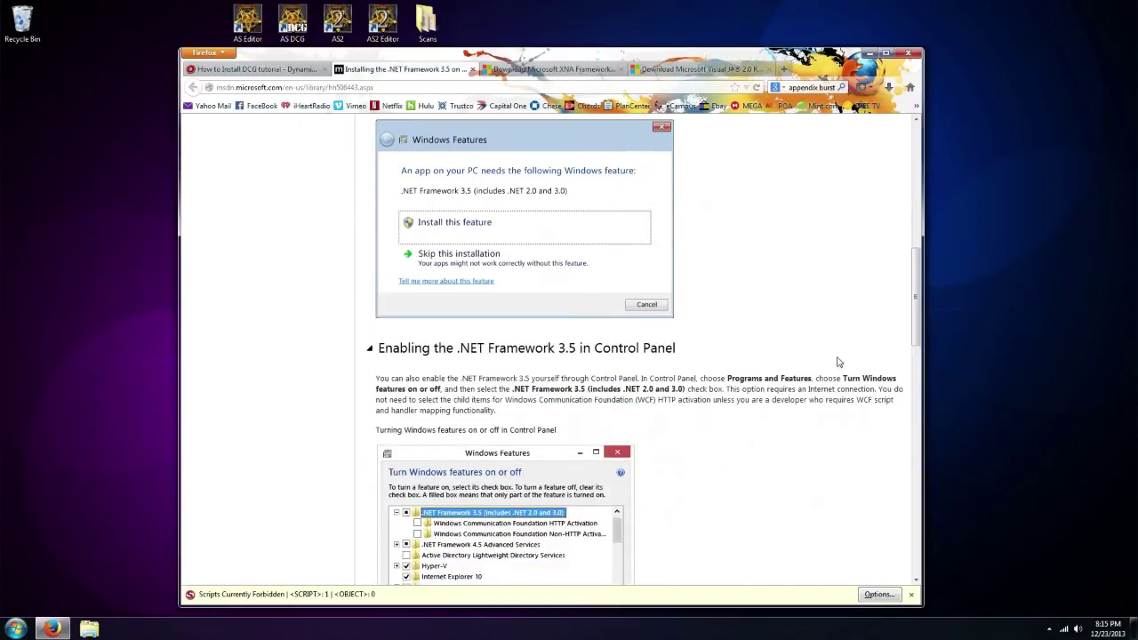
pyautogui.scroll(8, 696, 412)
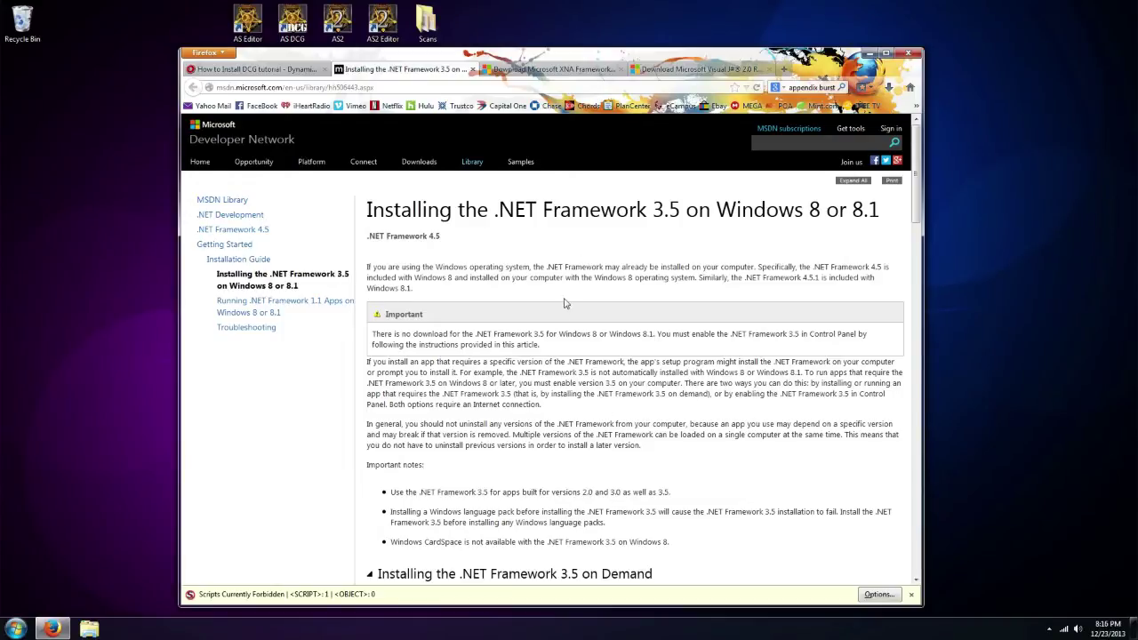
pyautogui.scroll(-10, 564, 303)
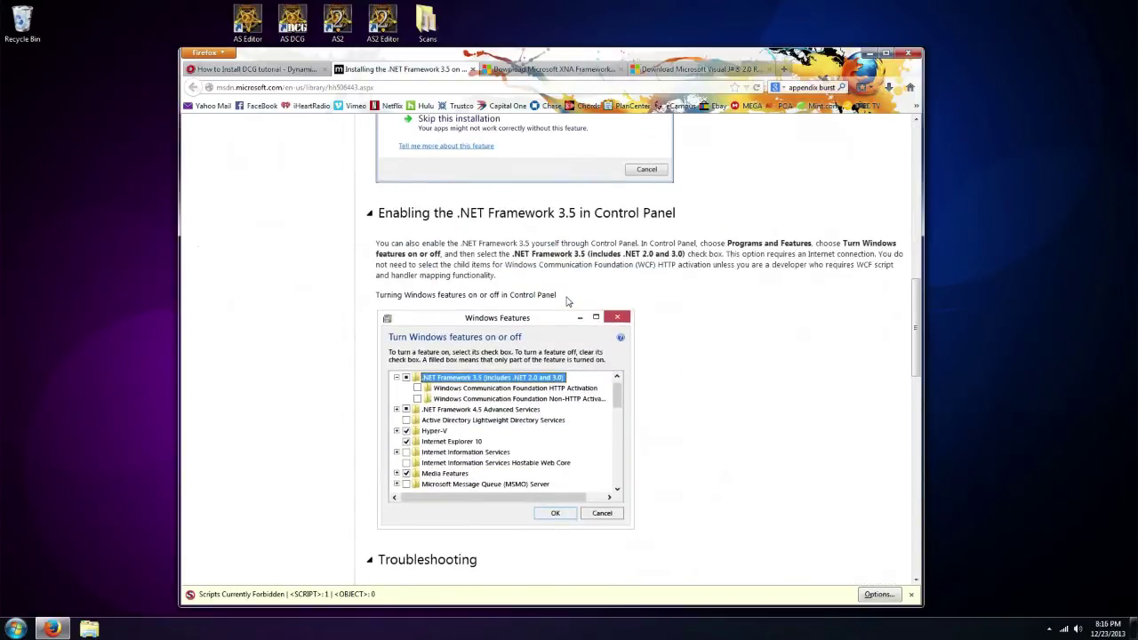
pyautogui.scroll(10, 566, 301)
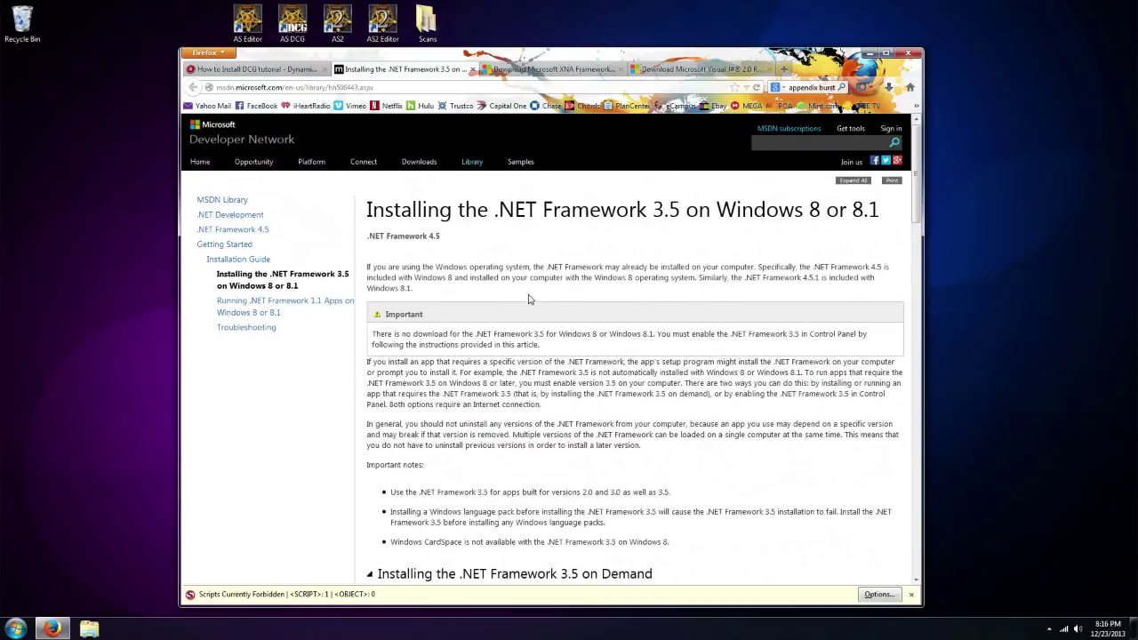
pyautogui.scroll(-1, 474, 263)
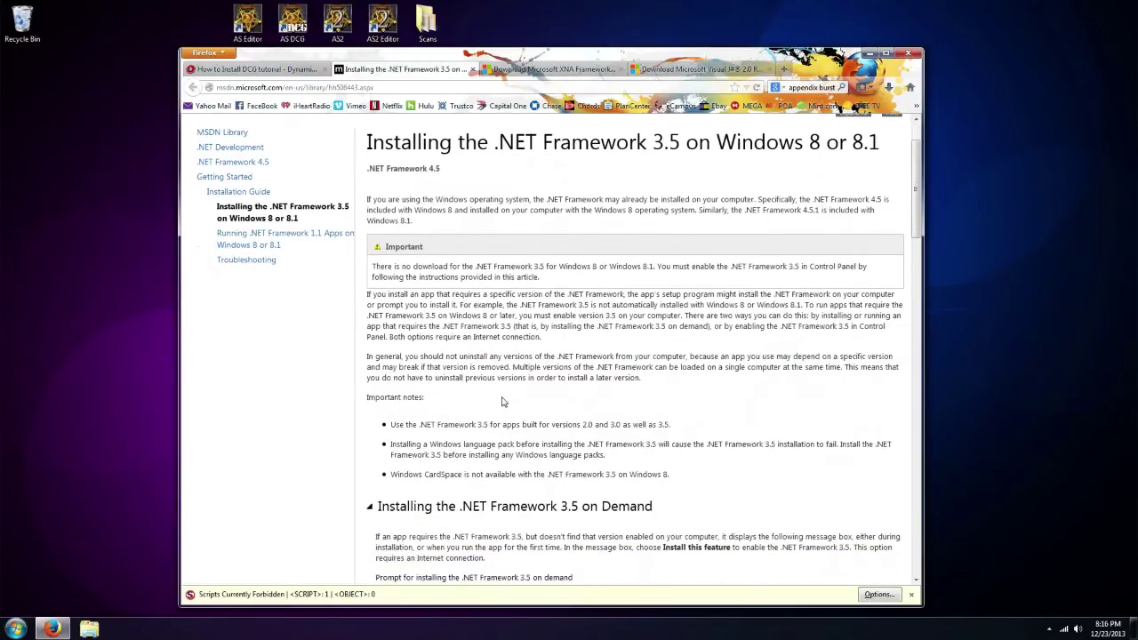
pyautogui.scroll(1, 250, 352)
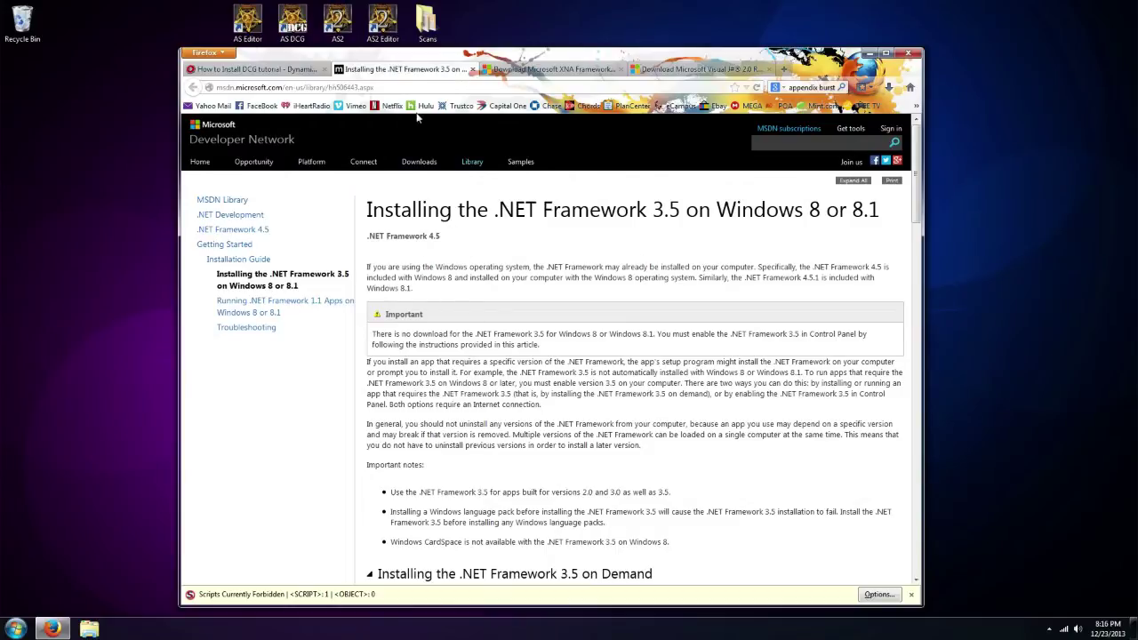
pyautogui.click(472, 68)
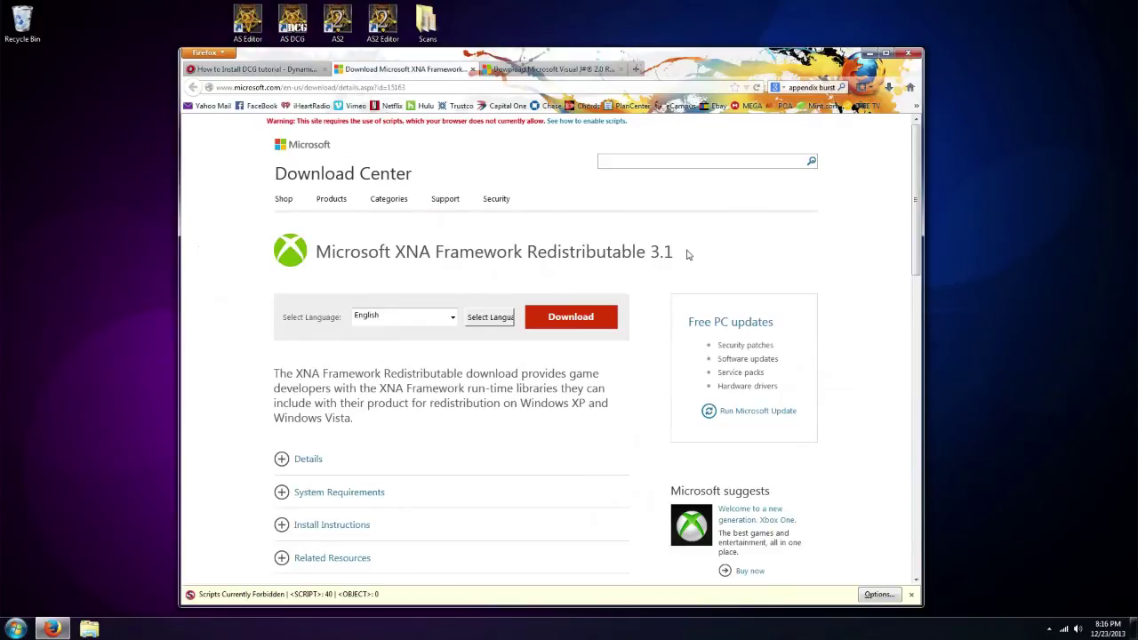
# Highlight the title Microsoft XNA Framework Redistributable 3.1, look over its download page and close the page
pyautogui.moveTo(686, 255)
pyautogui.mouseDown()
pyautogui.moveTo(296, 264)
pyautogui.moveTo(674, 252)
pyautogui.mouseUp()
pyautogui.click(394, 277)
pyautogui.click(689, 257)
pyautogui.moveTo(316, 252)
pyautogui.mouseDown()
pyautogui.moveTo(698, 257)
pyautogui.moveTo(311, 257)
pyautogui.mouseUp()
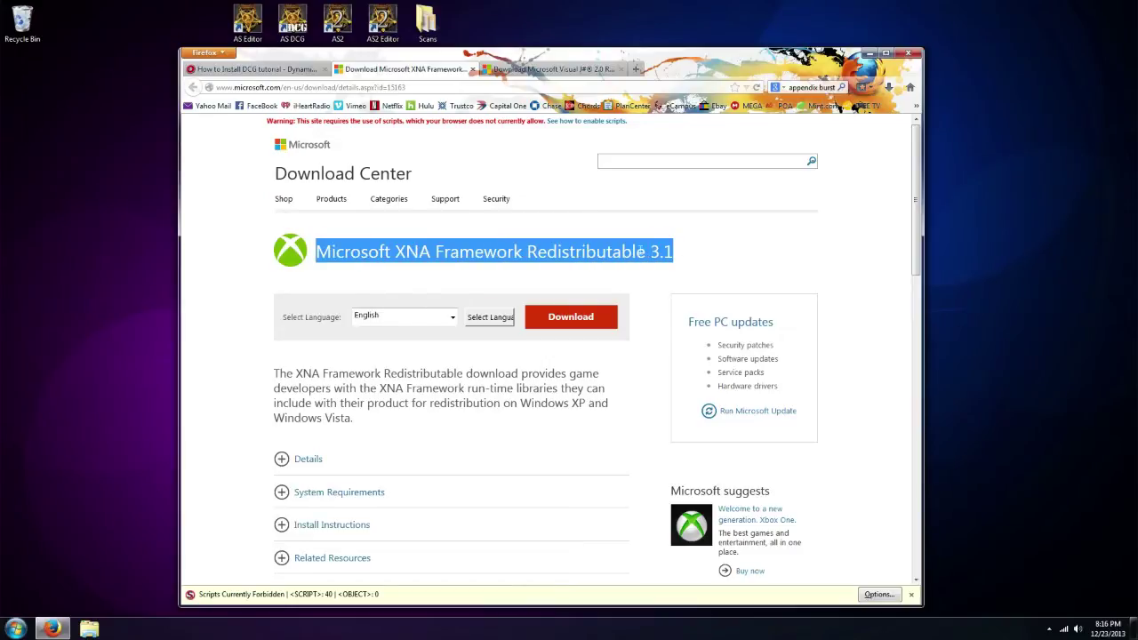
pyautogui.moveTo(681, 255); pyautogui.dragTo(313, 256)
pyautogui.scroll(-2, 461, 323)
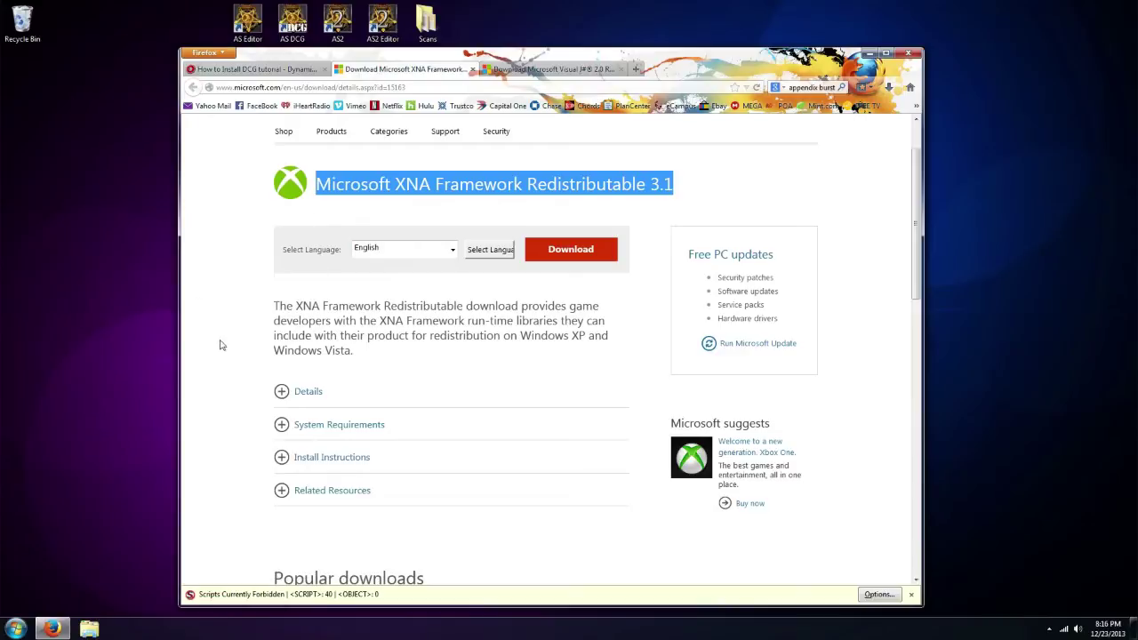
pyautogui.click(473, 69)
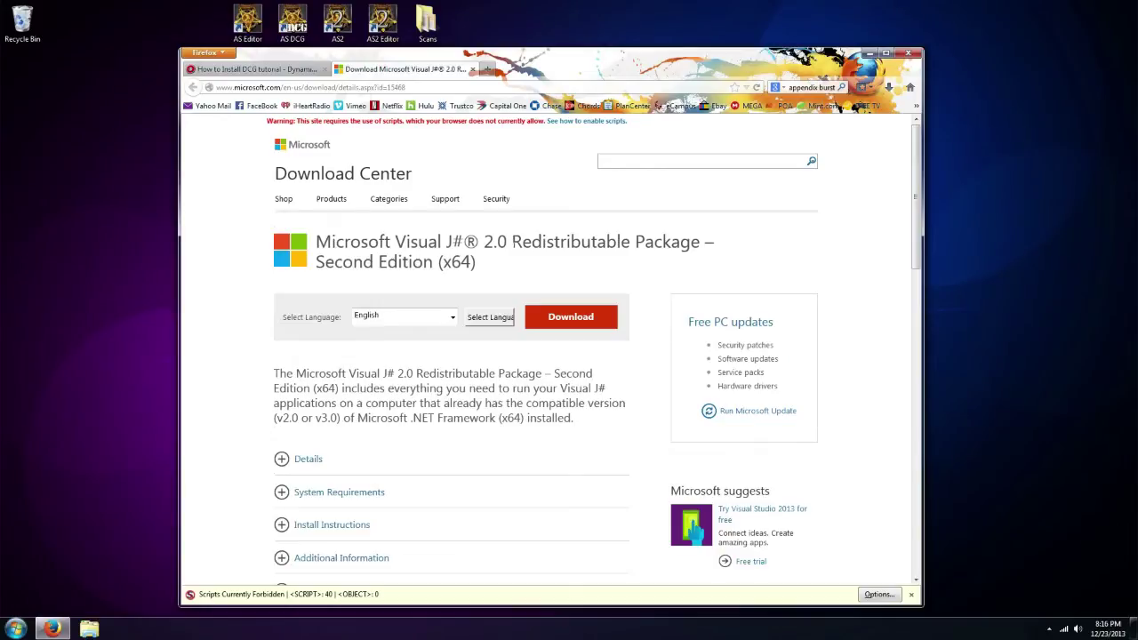
# Look over the Microsoft Visual J# 2.0 Redistributable Package – Second Edition (x64) download page and close it
pyautogui.scroll(-3, 484, 221)
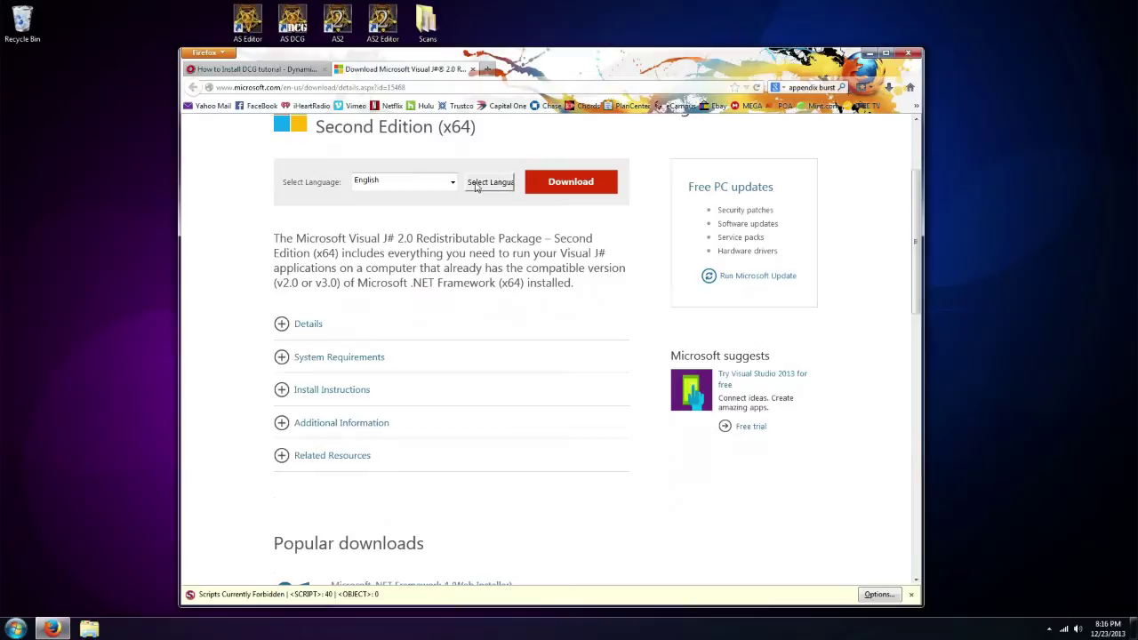
pyautogui.scroll(3, 594, 345)
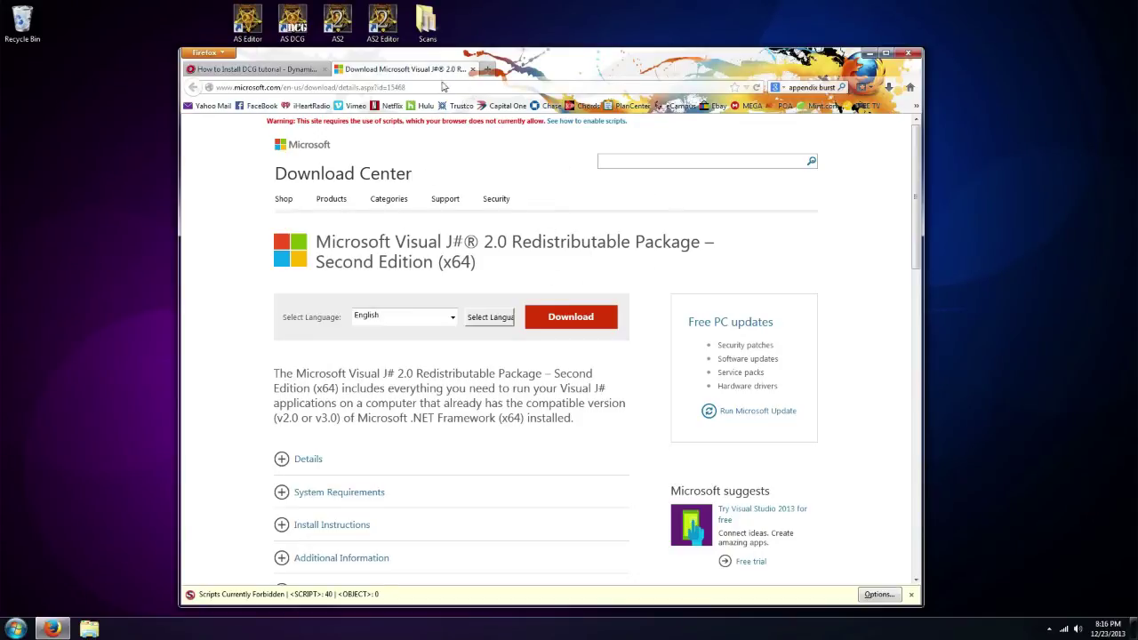
pyautogui.click(472, 68)
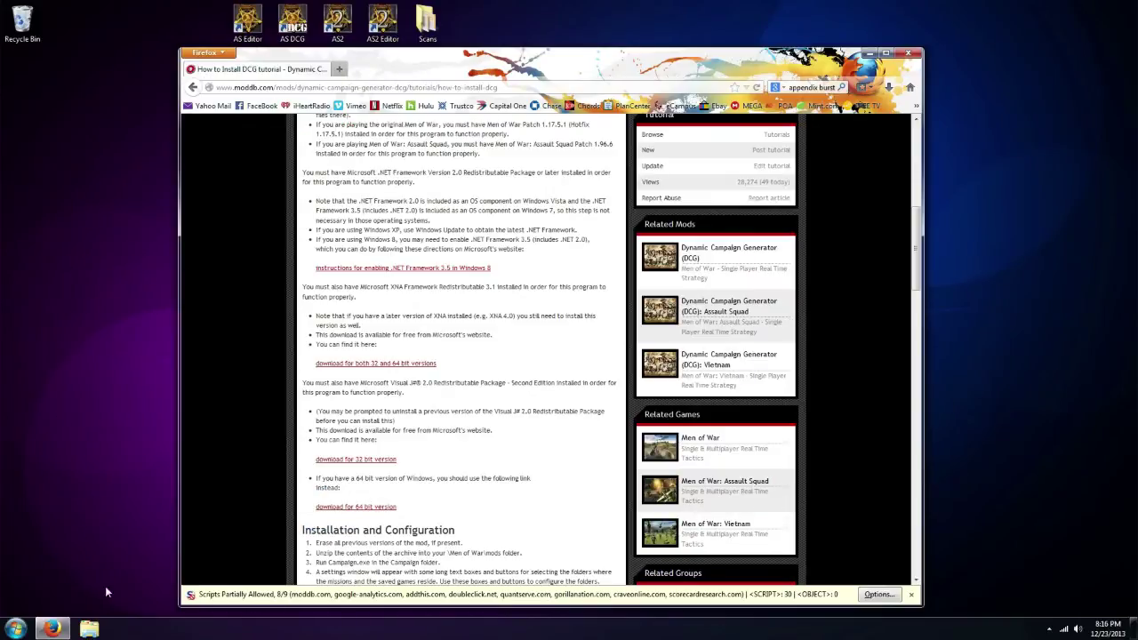
# Switch to Windows Explorer, show the Downloads folder and reposition the window over the browser
pyautogui.click(89, 628)
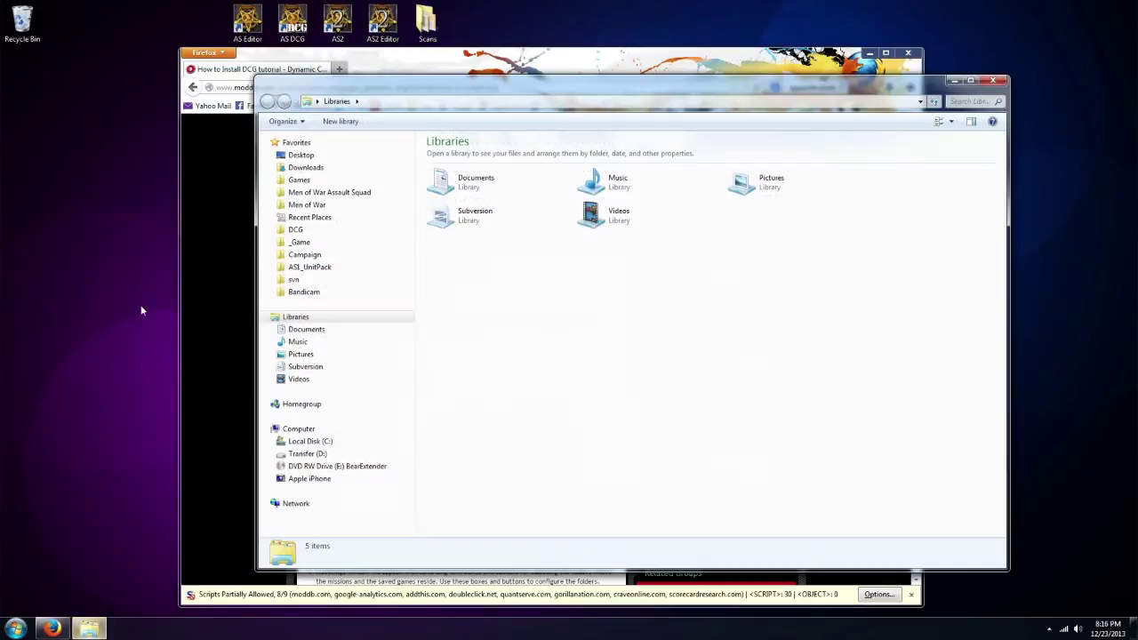
pyautogui.click(307, 168)
pyautogui.moveTo(533, 90); pyautogui.dragTo(446, 115)
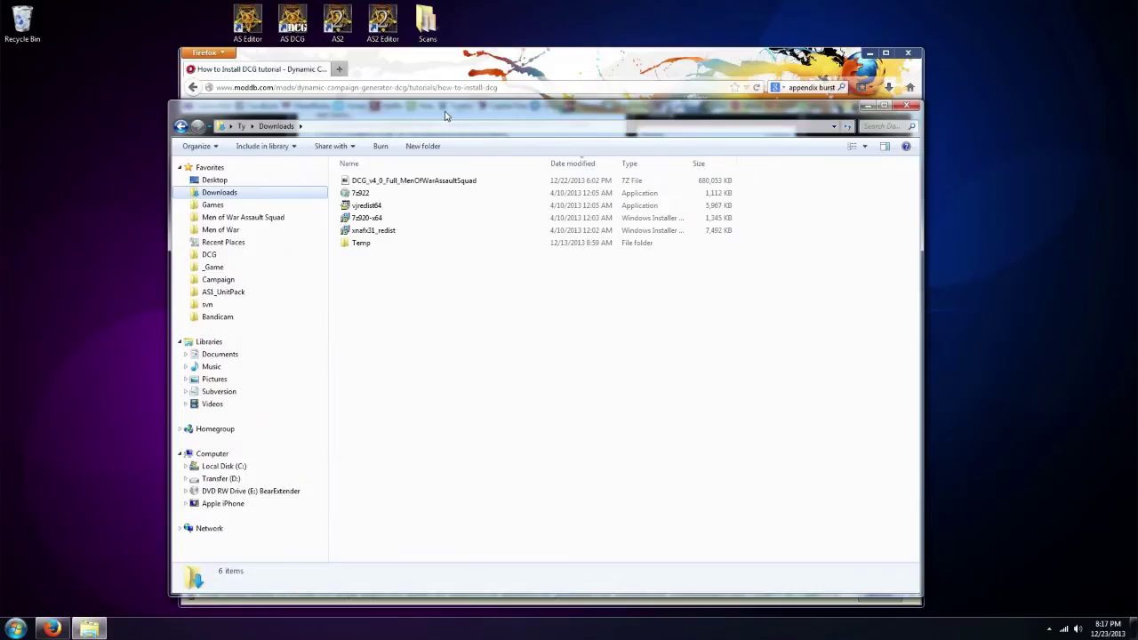
# Look over the downloaded DCG_v4_0_Full_MenOfWarAssaultSquad archive and the xnafx31_redist and vjredist64 installers in Downloads
pyautogui.click(459, 180)
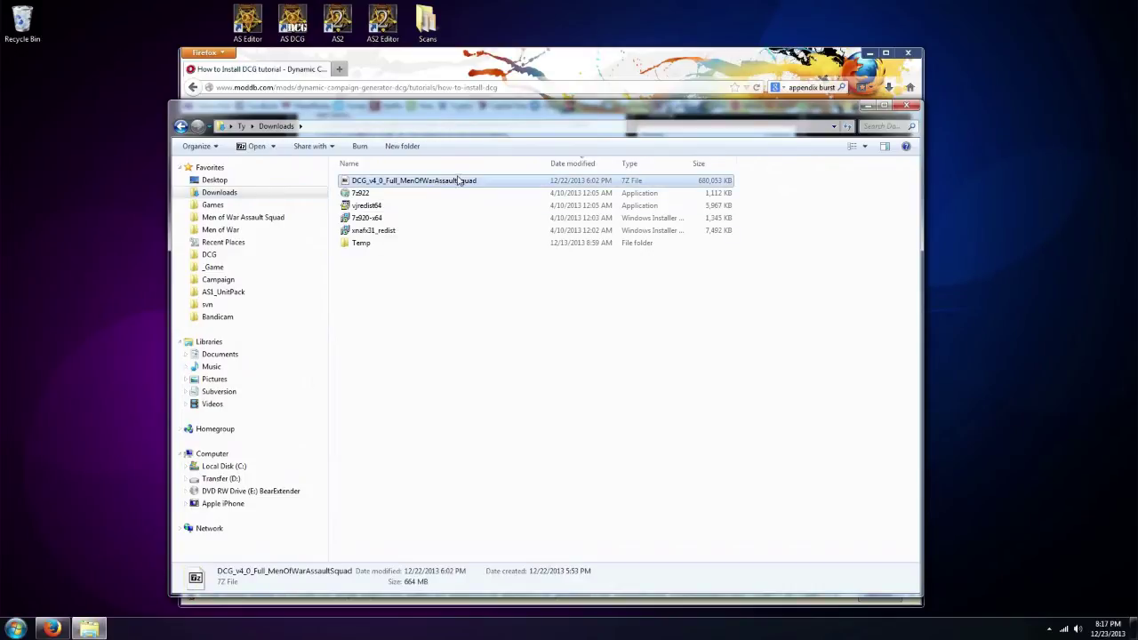
pyautogui.click(384, 232)
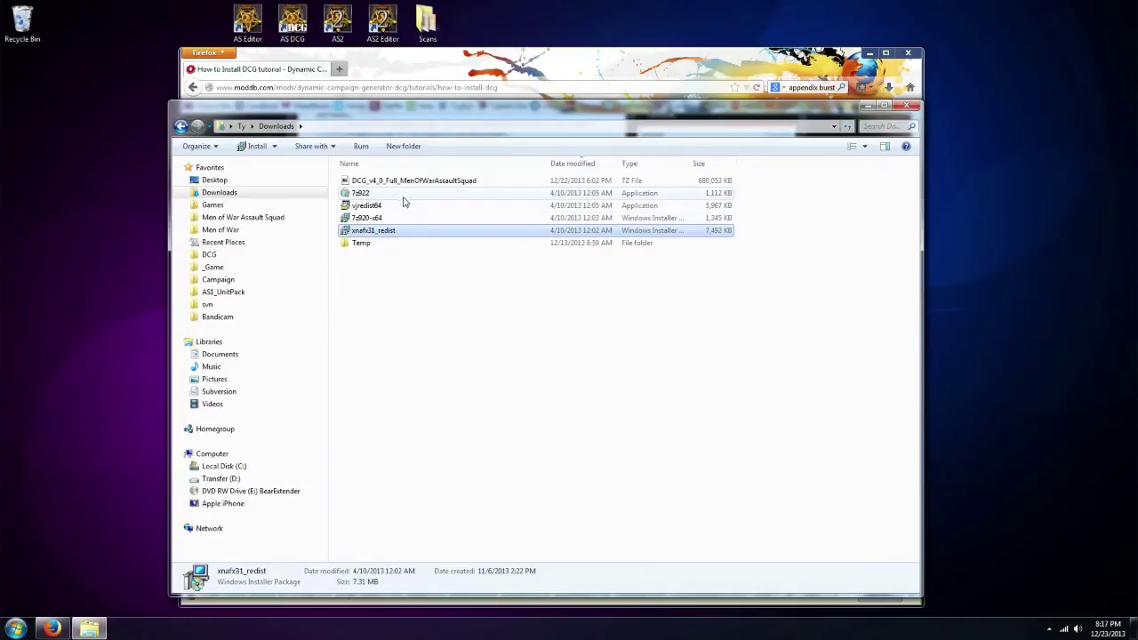
pyautogui.click(405, 207)
pyautogui.moveTo(505, 115); pyautogui.dragTo(409, 119)
pyautogui.click(315, 300)
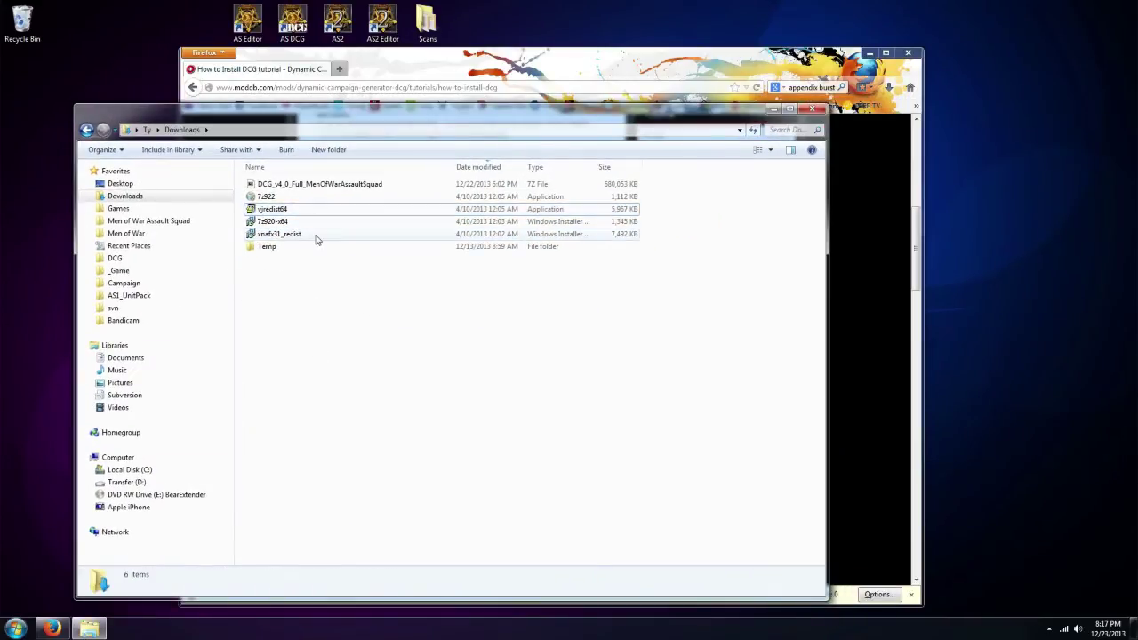
# Run the xnafx31_redist installer to show the XNA Framework Redistributable 3.1 setup wizard, and cancel the installation
pyautogui.doubleClick(317, 235)
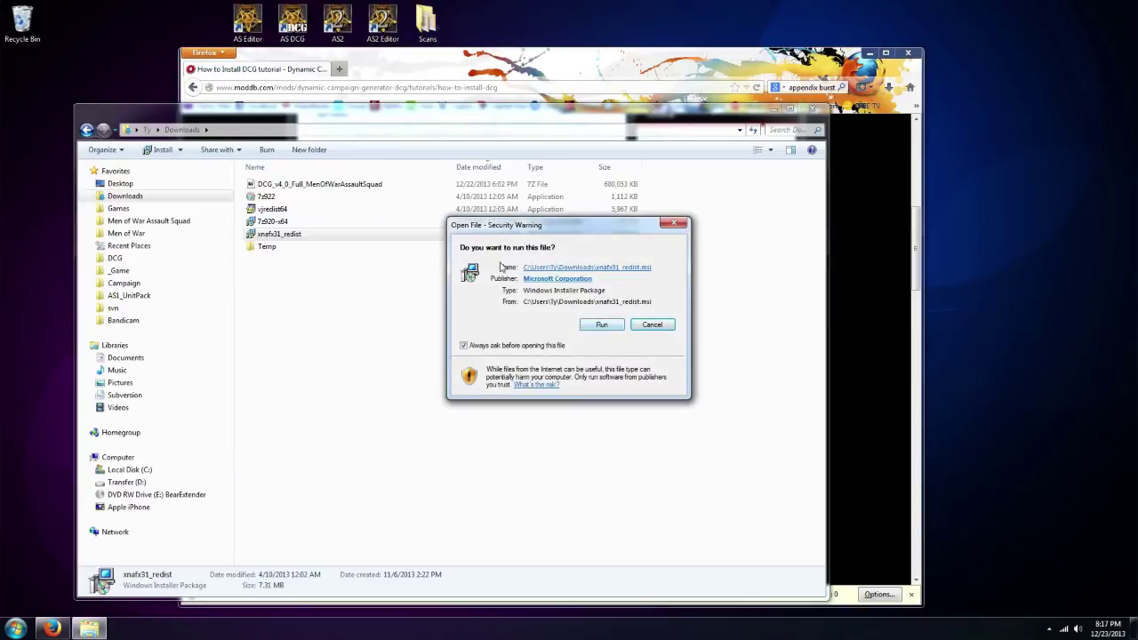
pyautogui.click(612, 325)
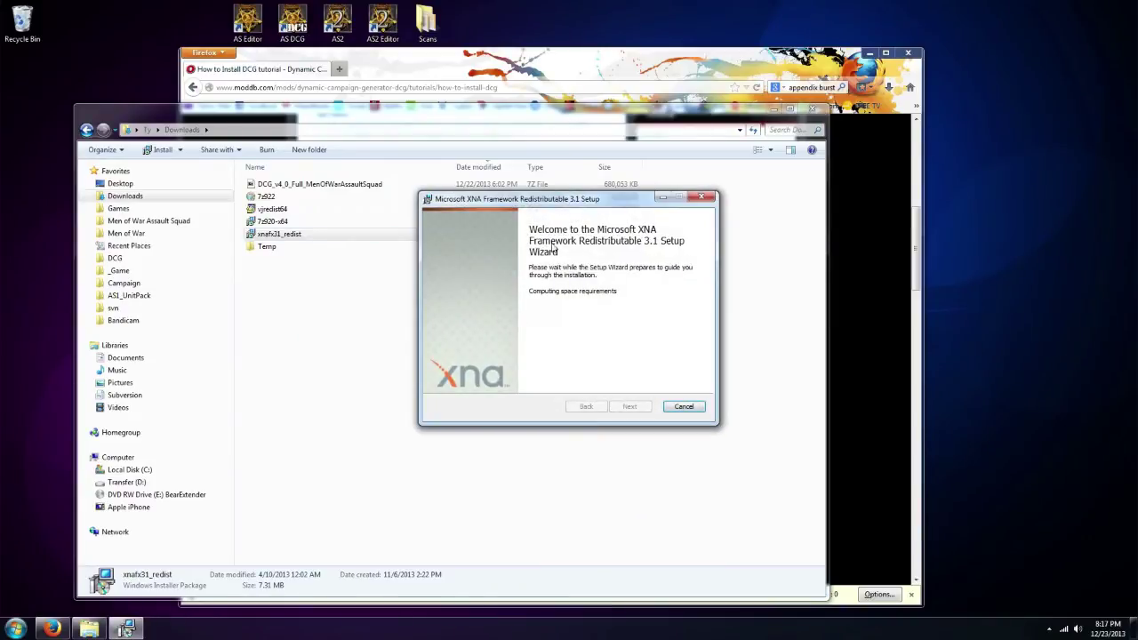
pyautogui.click(679, 408)
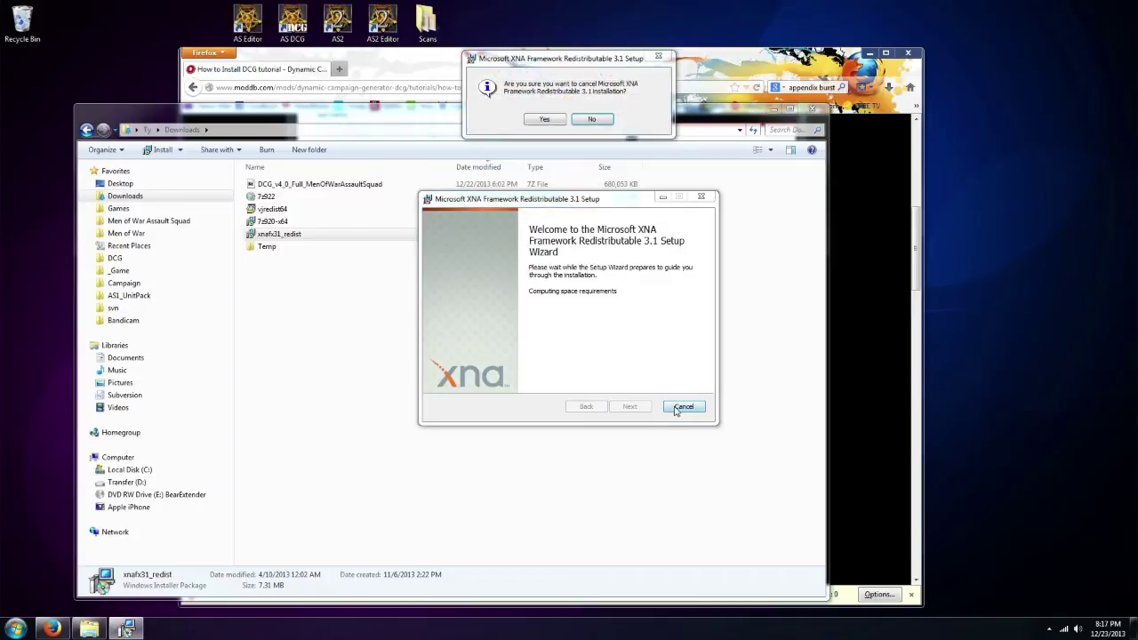
pyautogui.click(554, 120)
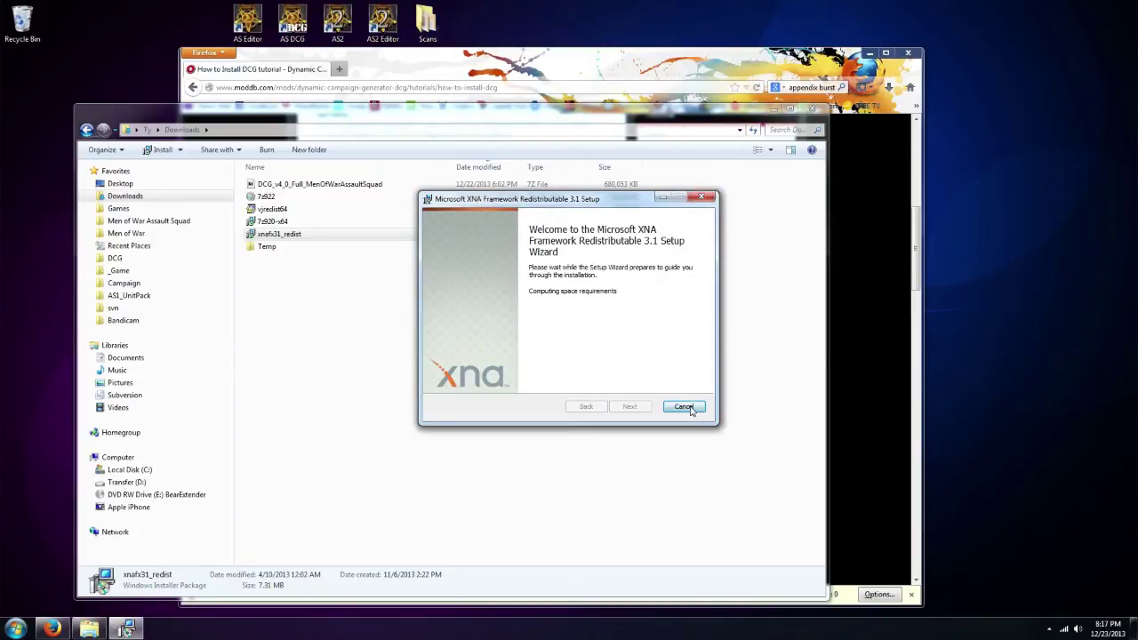
pyautogui.click(637, 409)
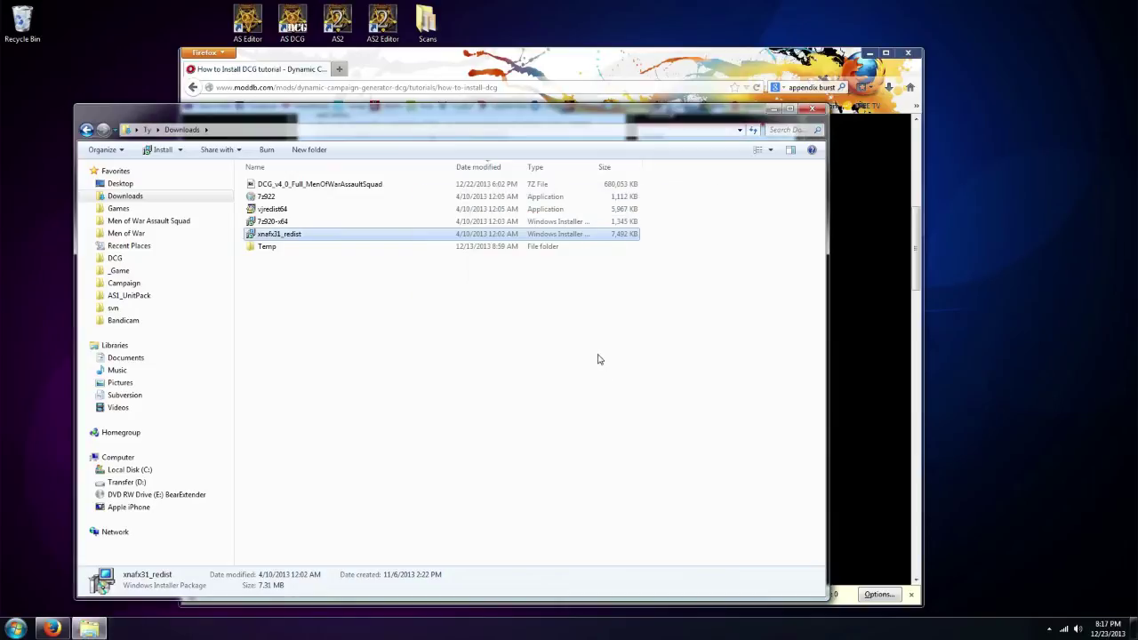
# Point out the vjredist64 installer, and open the DCG_v4_0_Full_MenOfWarAssaultSquad archive in 7-Zip
pyautogui.click(285, 222)
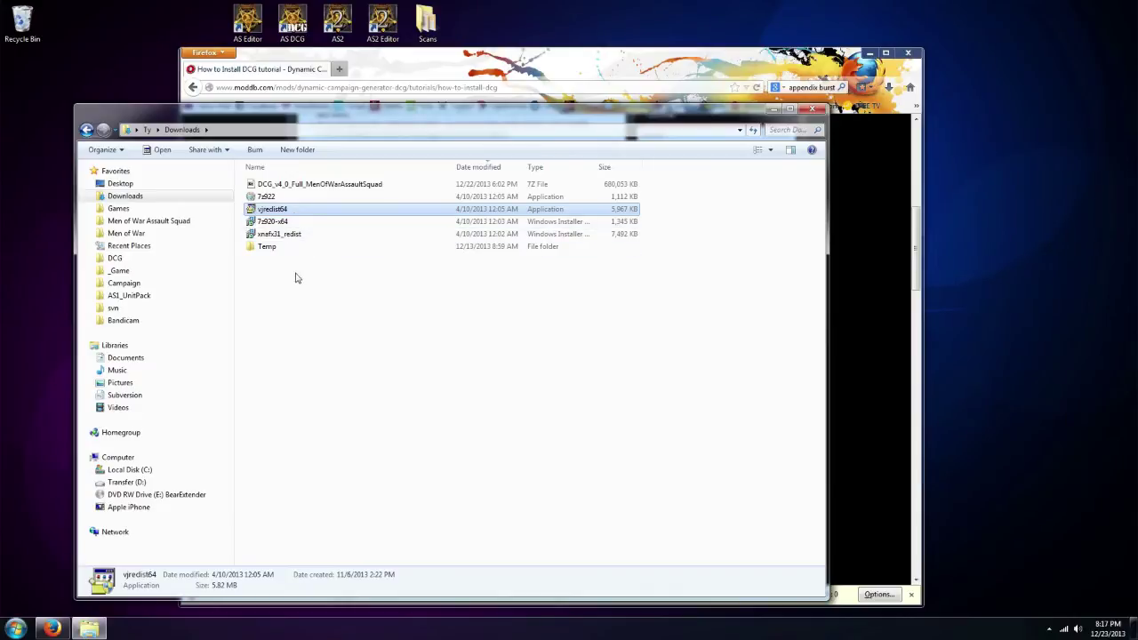
pyautogui.click(272, 316)
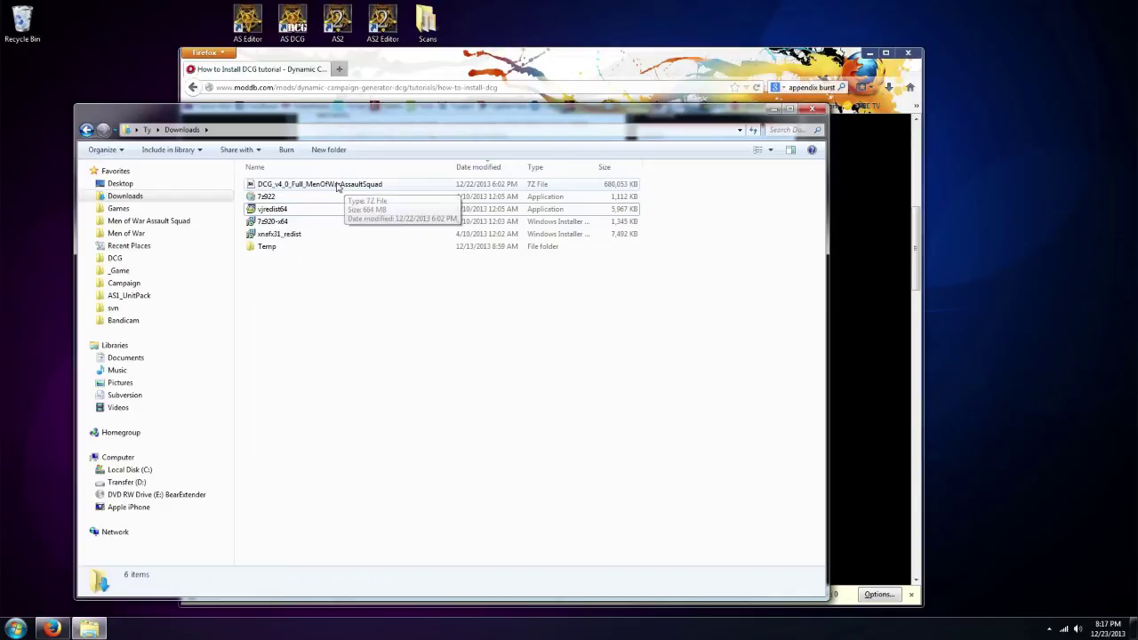
pyautogui.click(338, 187)
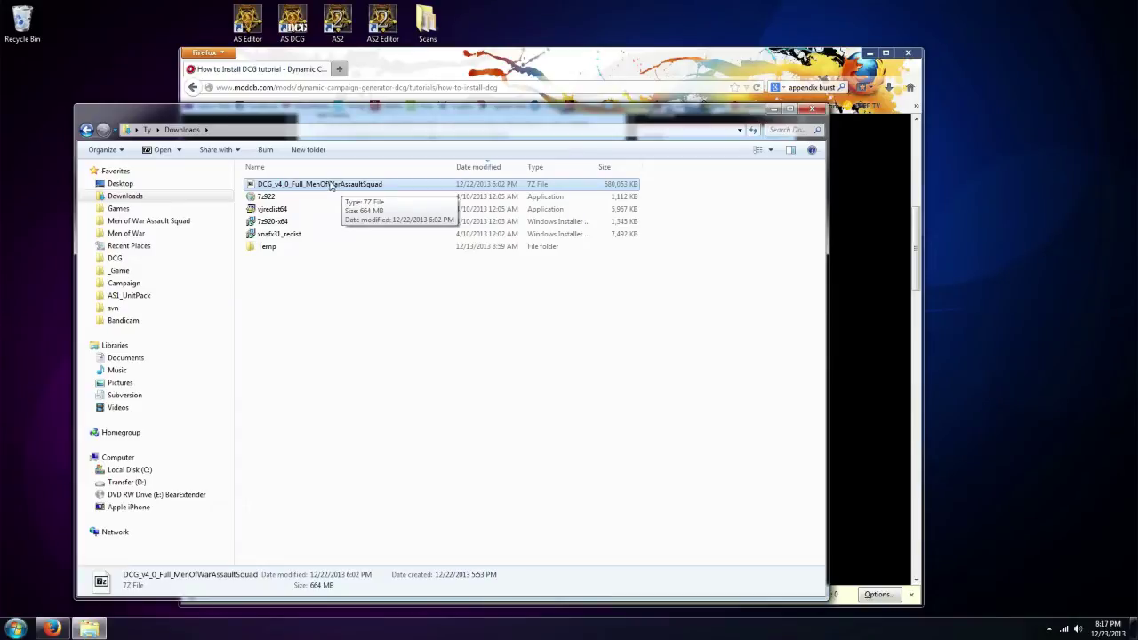
pyautogui.rightClick(330, 184)
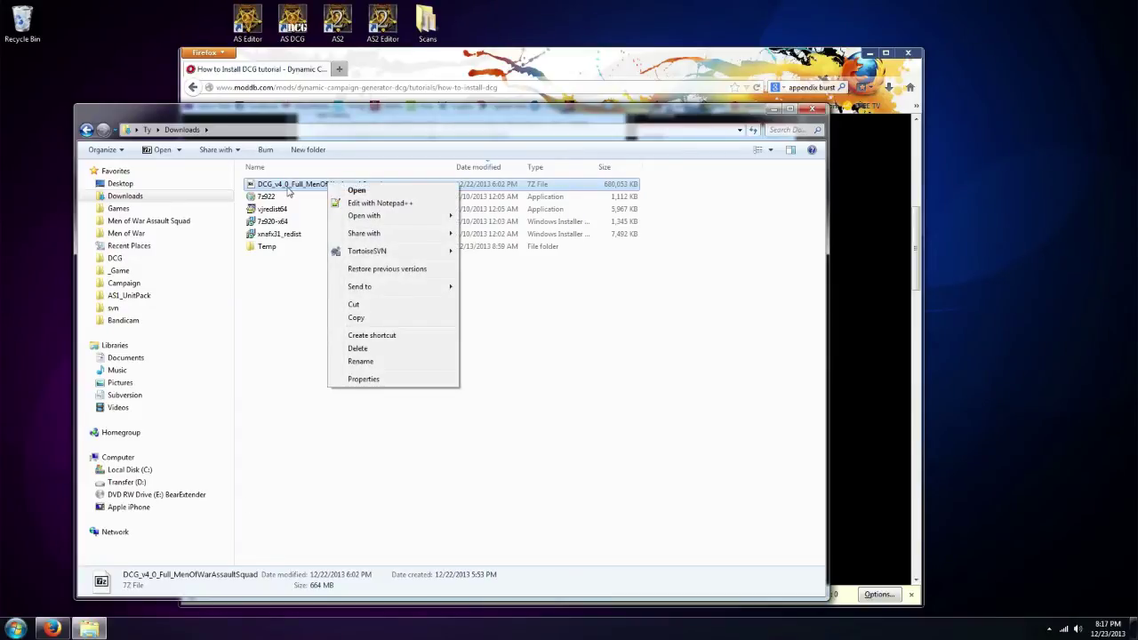
pyautogui.press('Return')
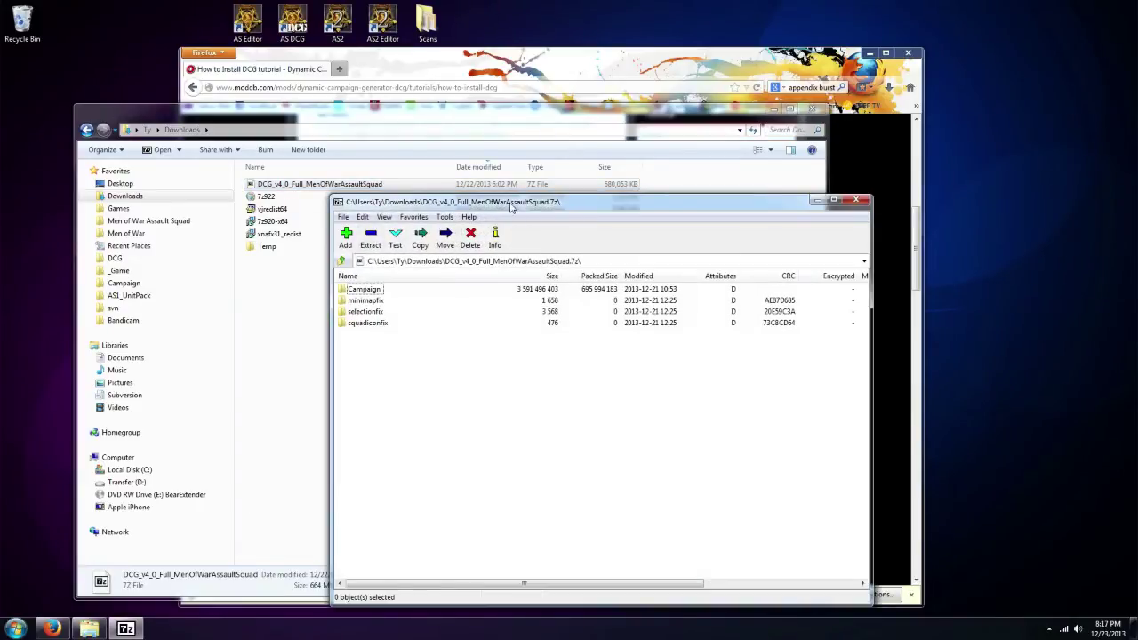
pyautogui.moveTo(512, 207); pyautogui.dragTo(493, 147)
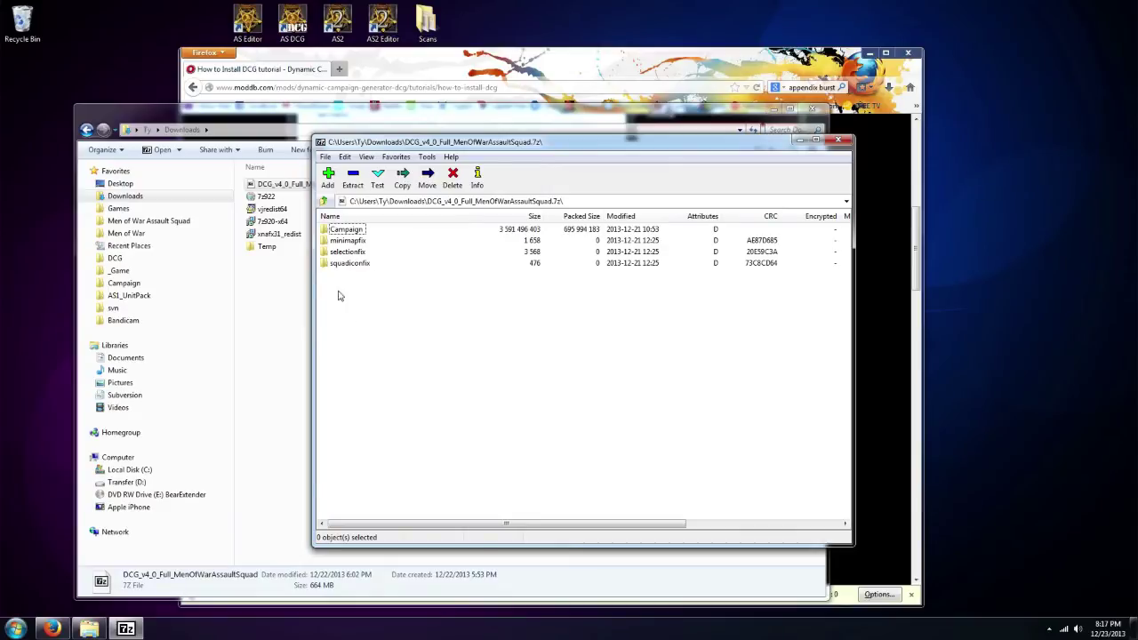
# Start extracting the archive and copy the path of the mods folder inside Men of War Assault Squad from a separate Explorer window
pyautogui.click(354, 178)
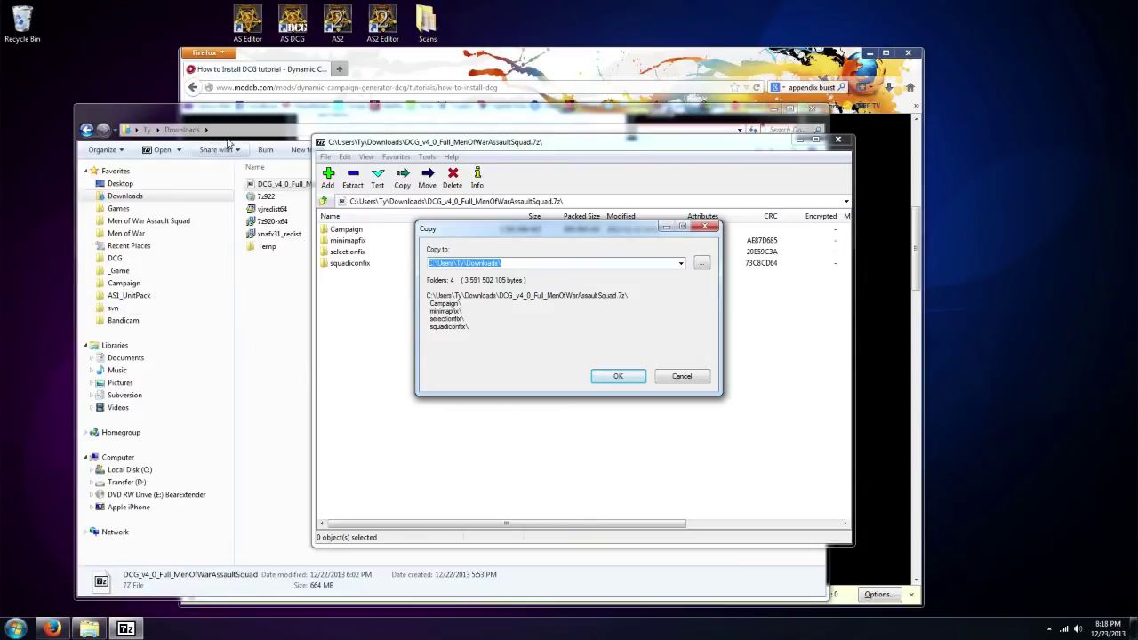
pyautogui.click(249, 126)
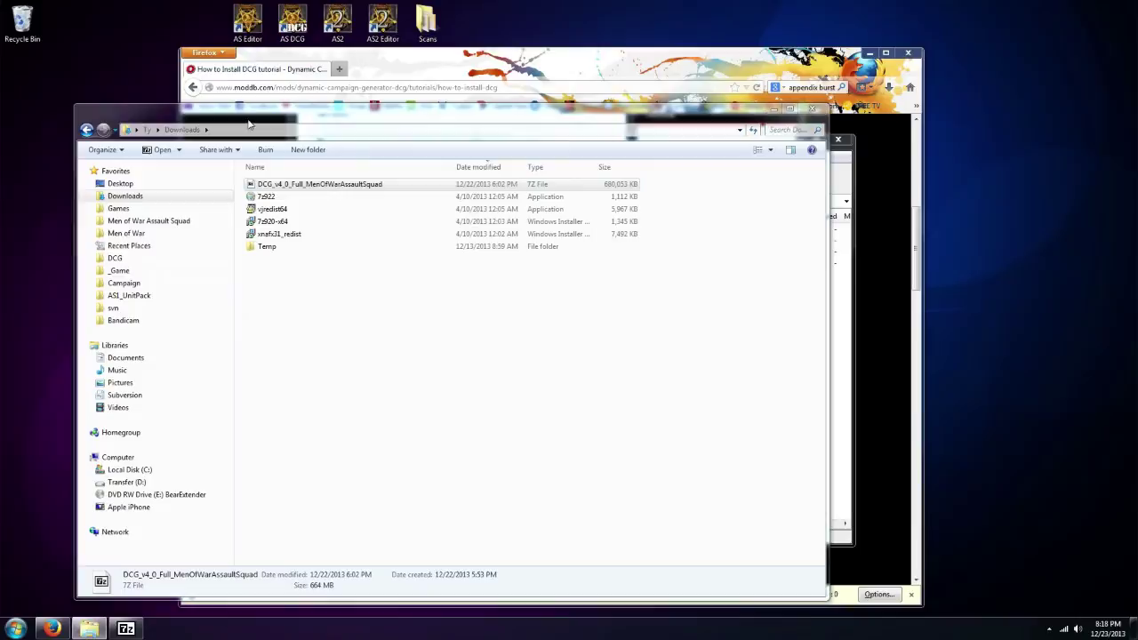
pyautogui.hotkey('ctrl', 'n')
pyautogui.click(182, 237)
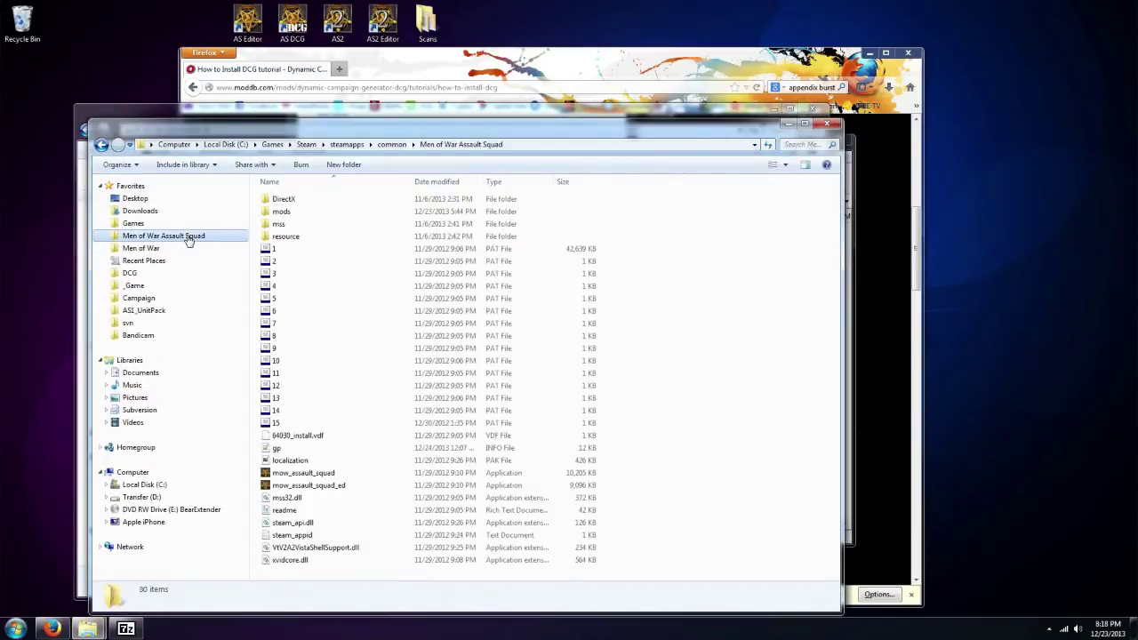
pyautogui.doubleClick(283, 215)
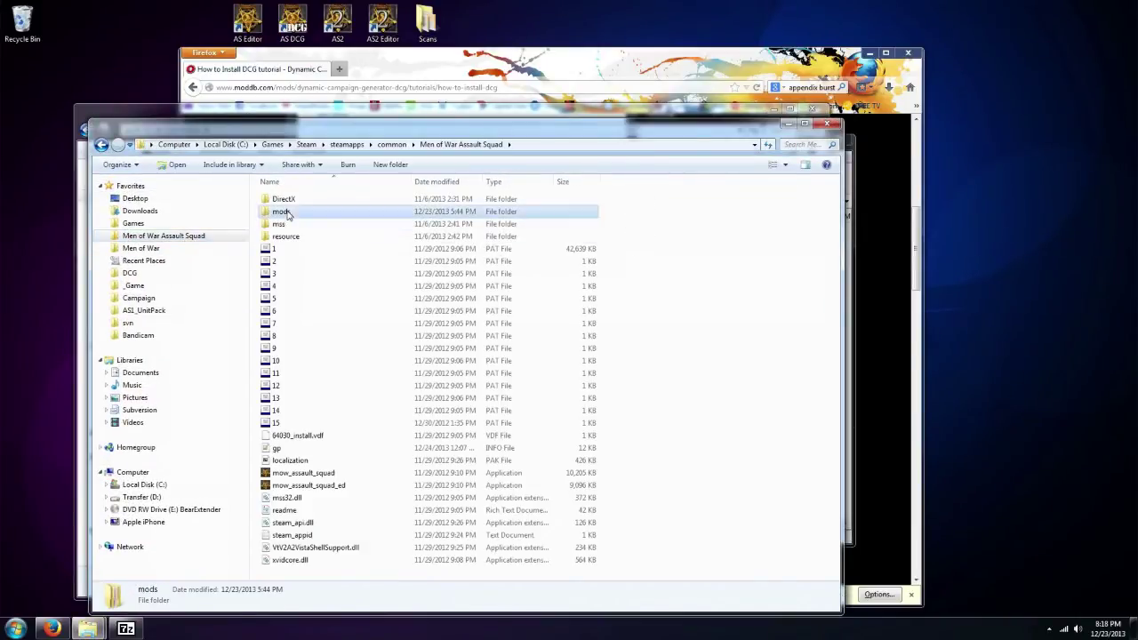
pyautogui.click(579, 145)
pyautogui.hotkey('ctrl', 'c')
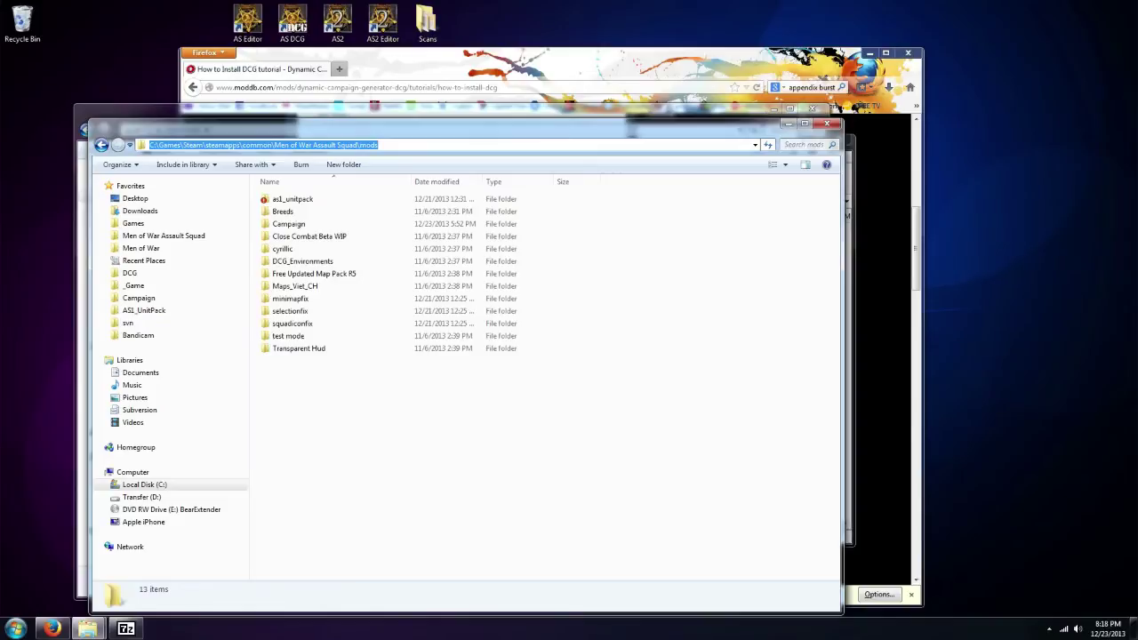
pyautogui.click(827, 123)
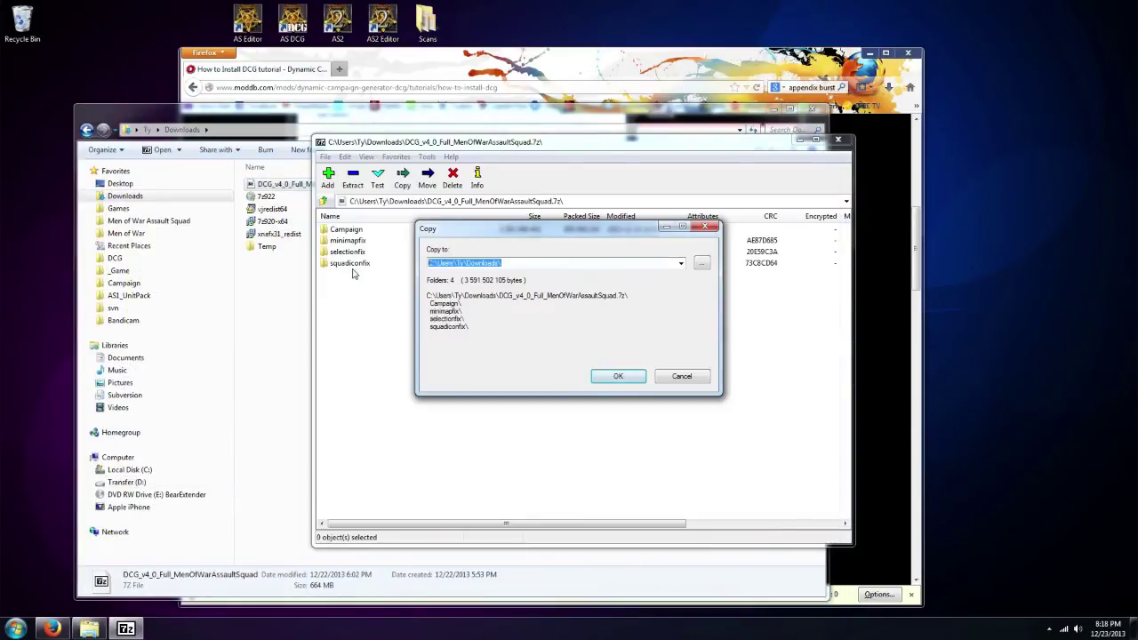
# Try to extract the archive to C:\Games\Steam\steamapps\common\Men of War Assault Squad\mods, cancel at the file replacement, and close 7-Zip
pyautogui.hotkey('ctrl', 'v')
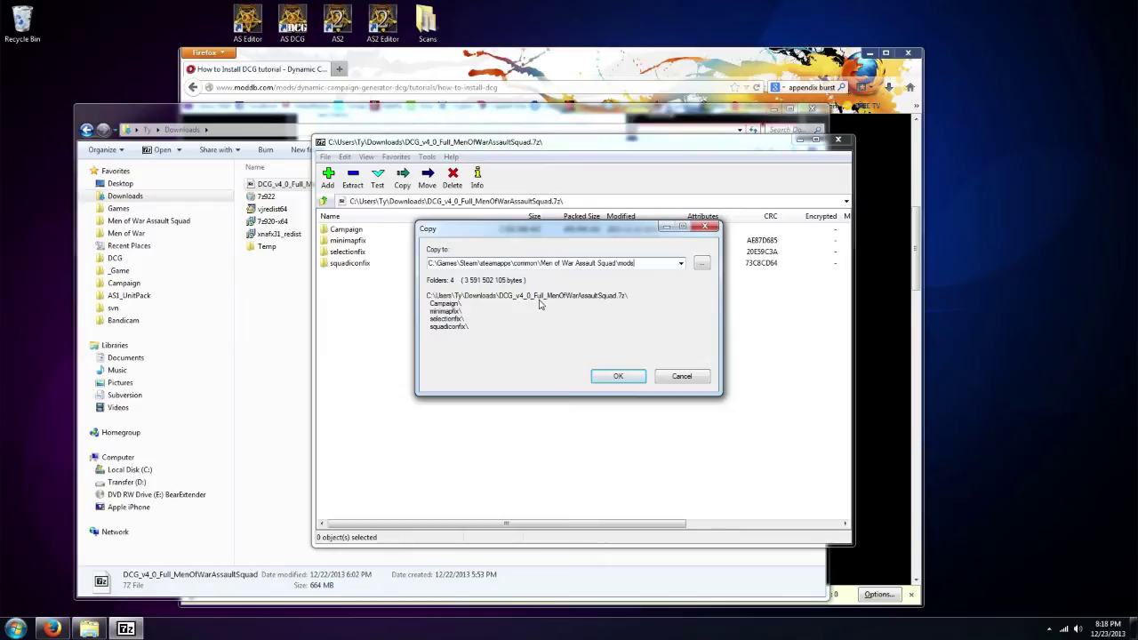
pyautogui.click(702, 263)
pyautogui.click(632, 423)
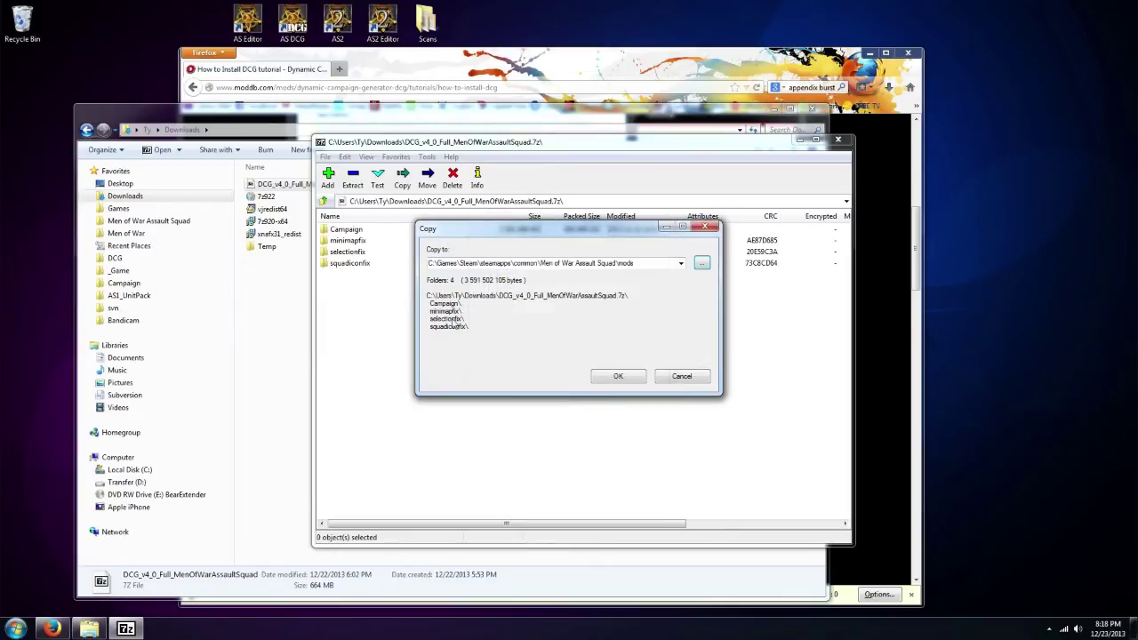
pyautogui.click(613, 382)
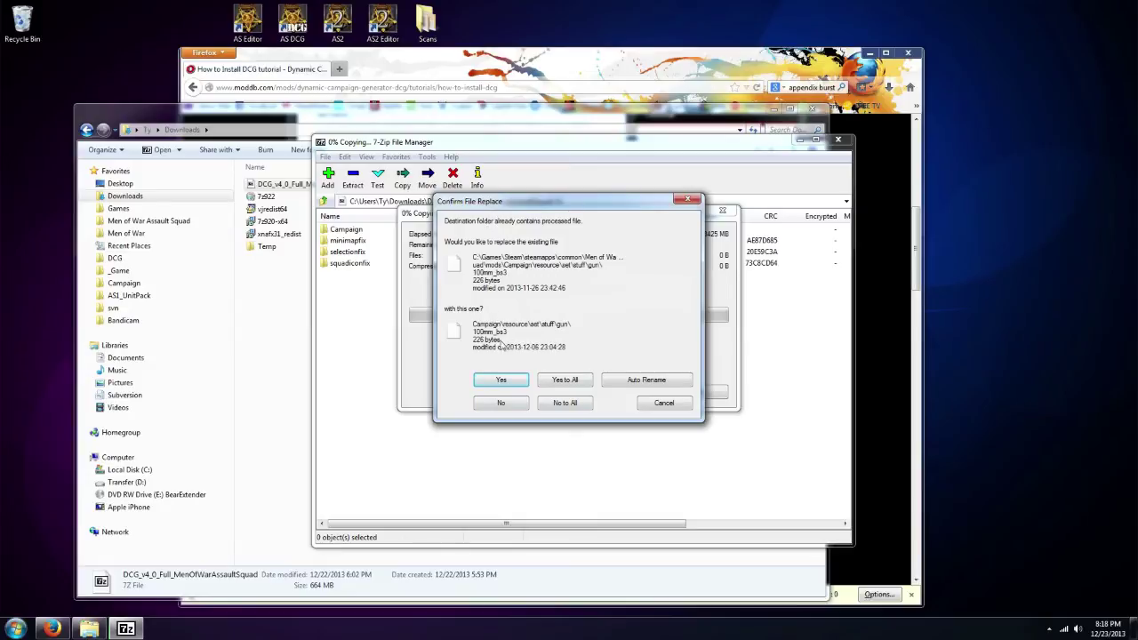
pyautogui.click(652, 411)
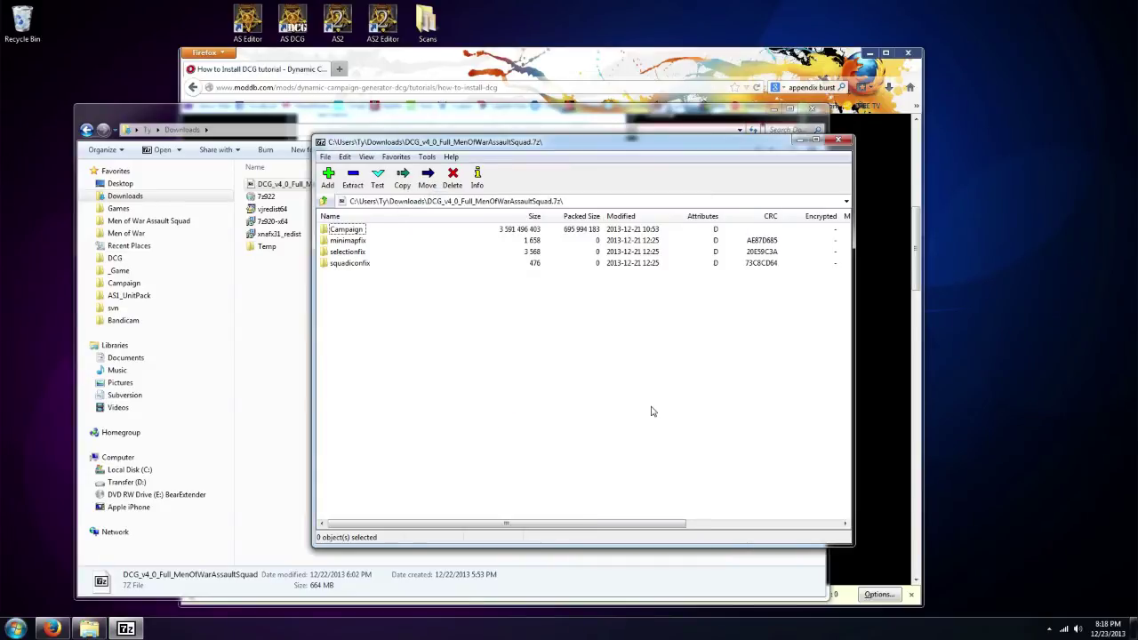
pyautogui.click(835, 141)
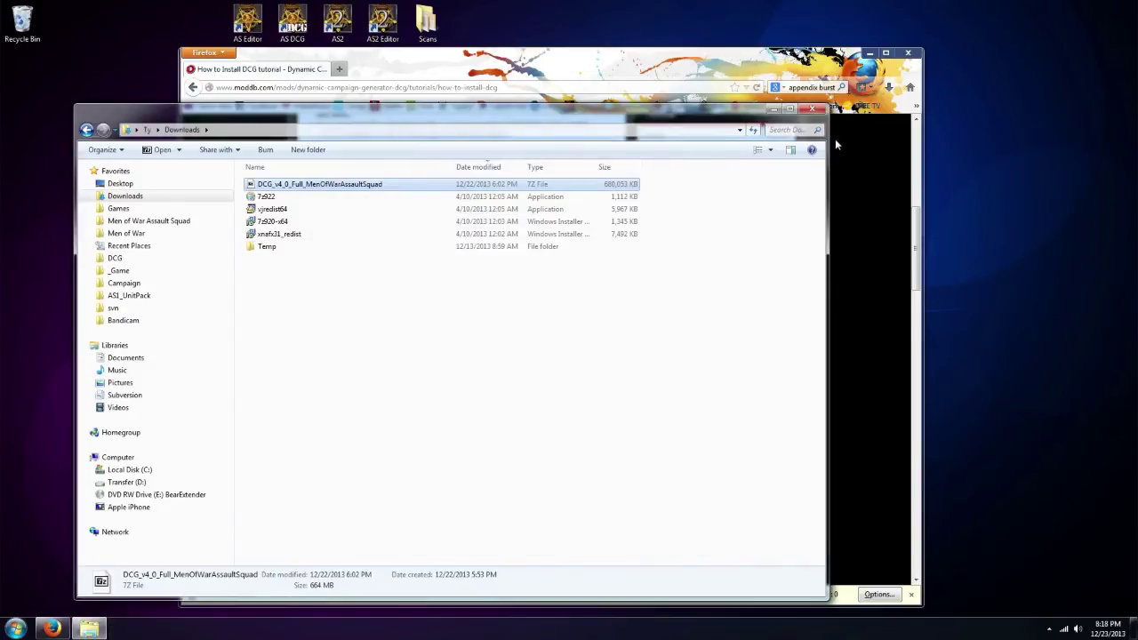
# Show the Men of War Assault Squad folder and trace its location up through the Steam and Games folders to drive C:
pyautogui.click(524, 318)
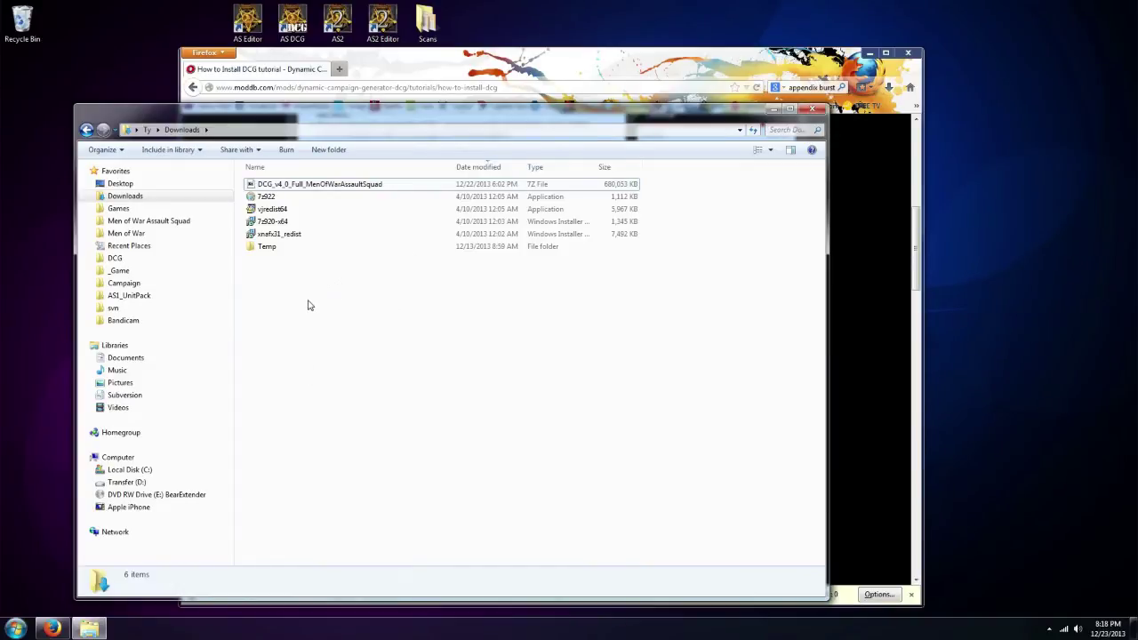
pyautogui.click(193, 221)
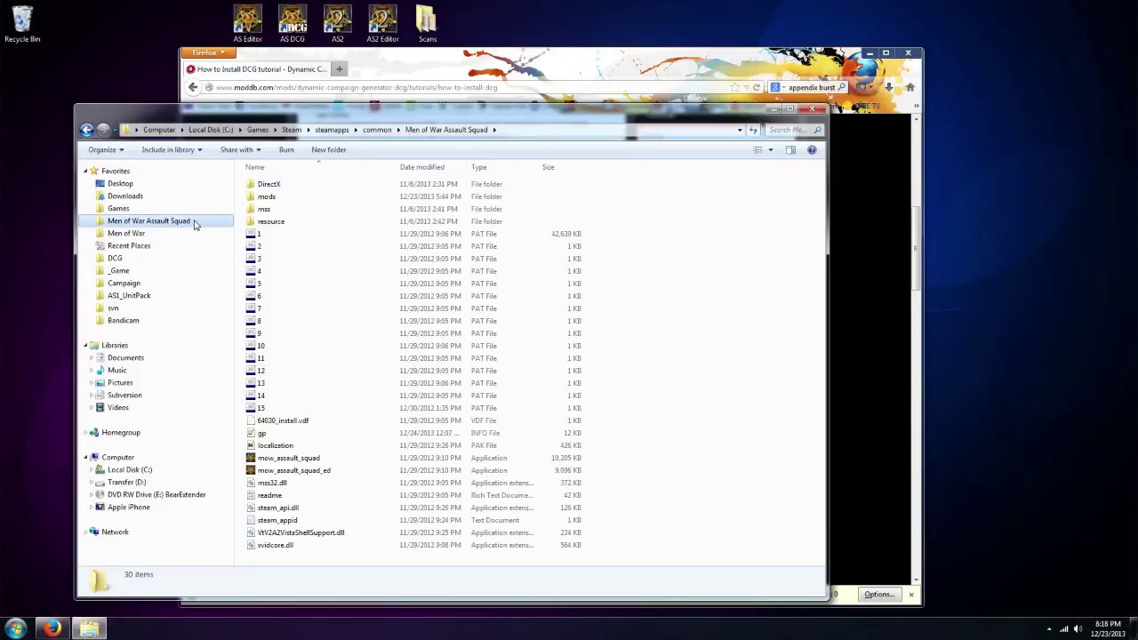
pyautogui.click(291, 130)
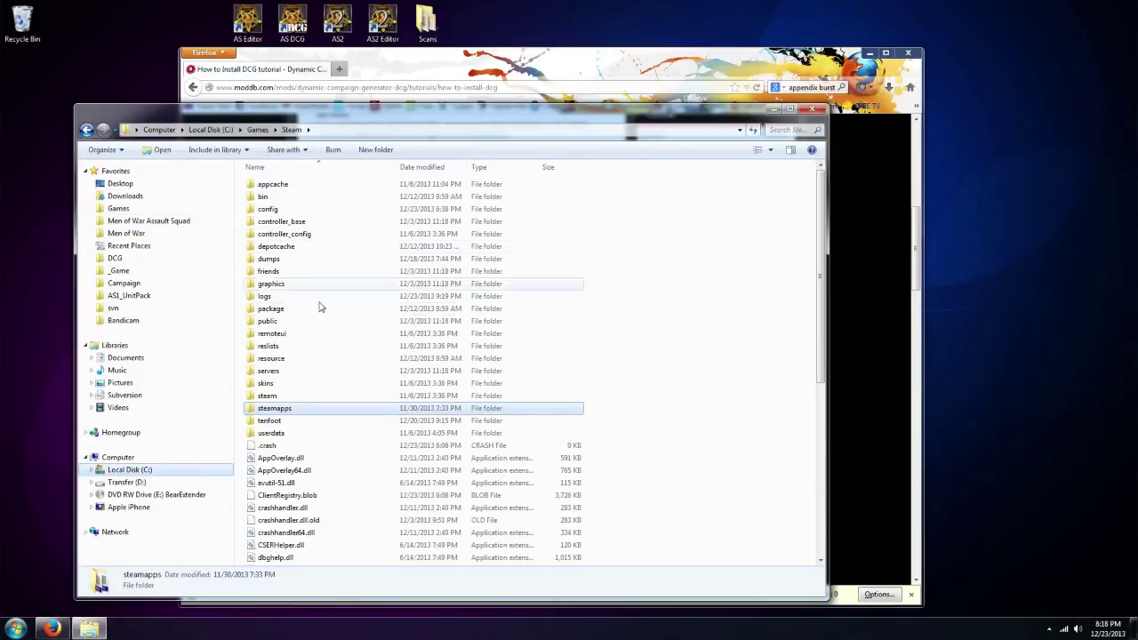
pyautogui.click(257, 130)
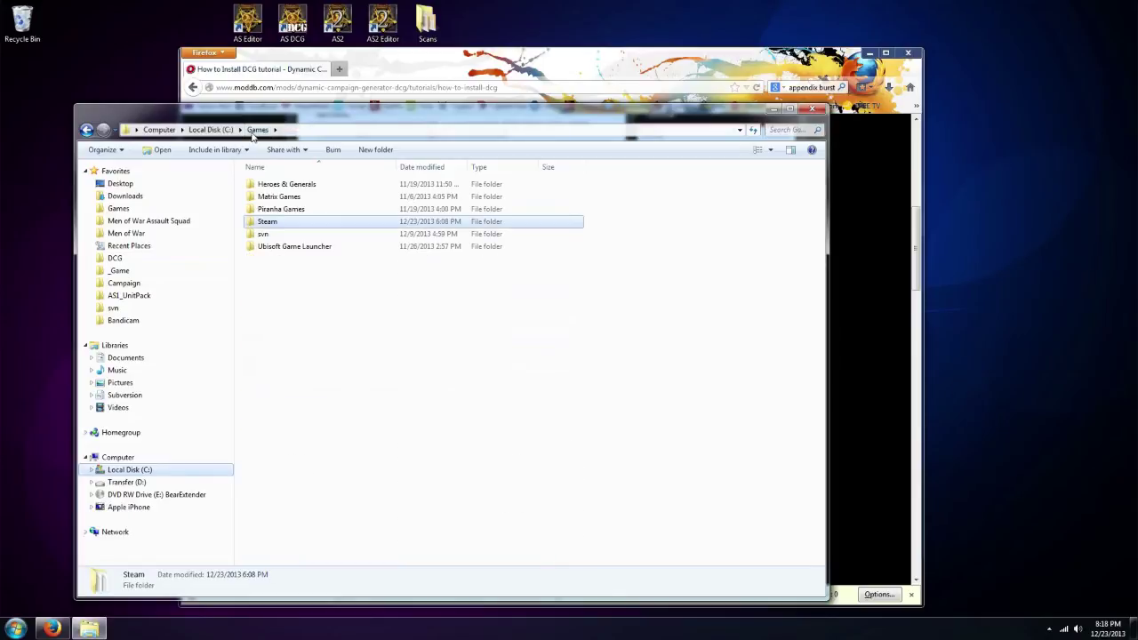
pyautogui.click(223, 130)
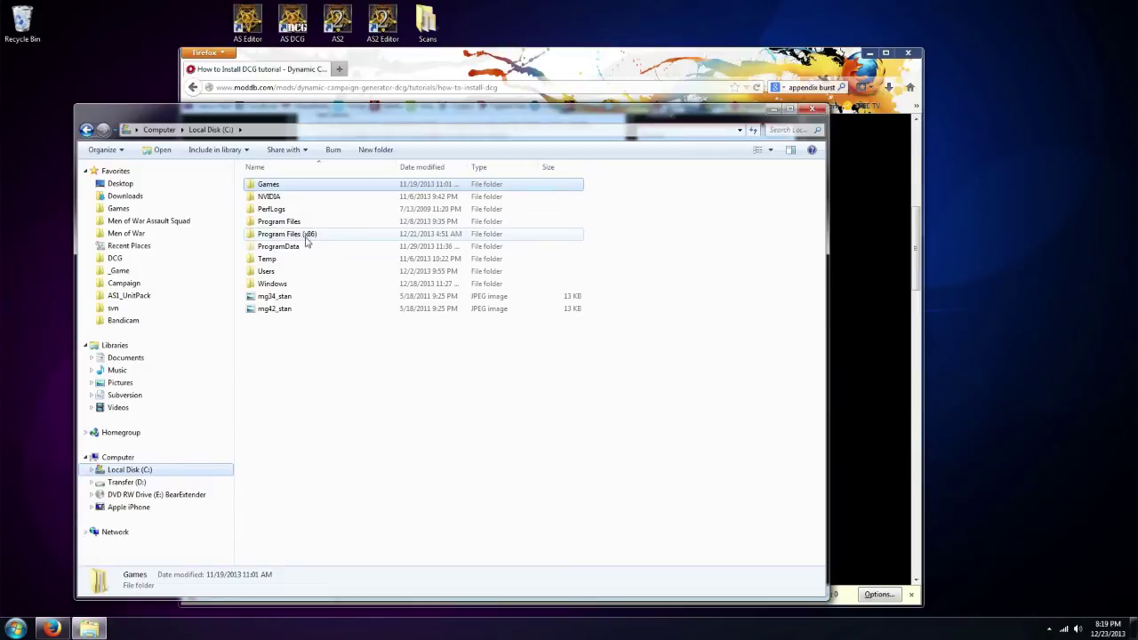
# Point out the Program Files and Program Files (x86) folders on drive C: as alternative install locations
pyautogui.click(278, 221)
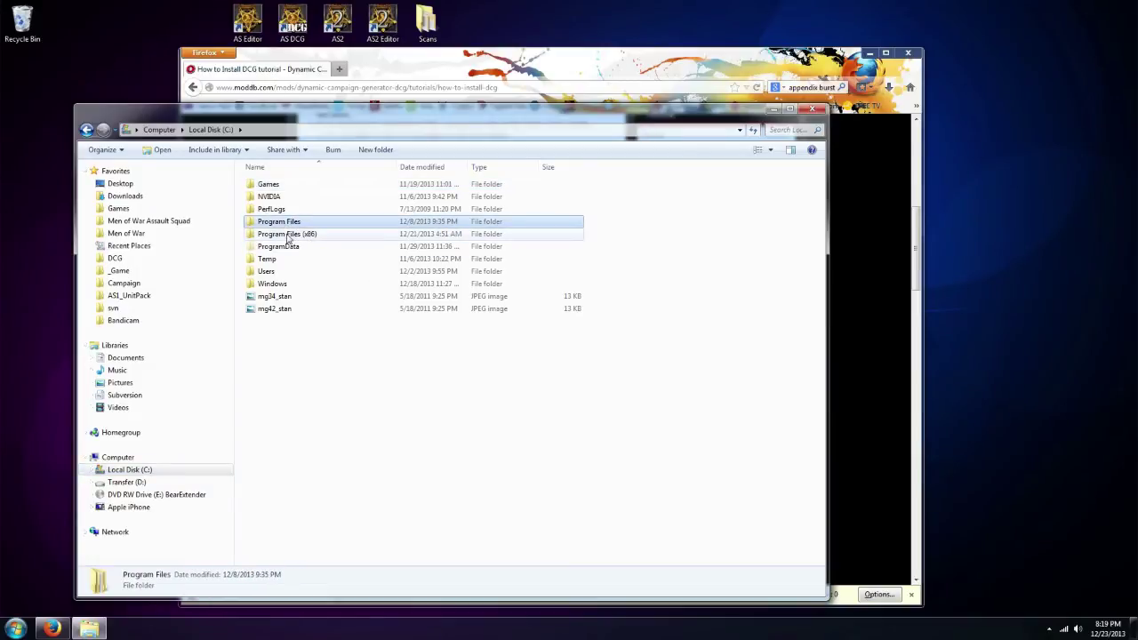
pyautogui.press('Down')
pyautogui.press('Up')
pyautogui.press('Down')
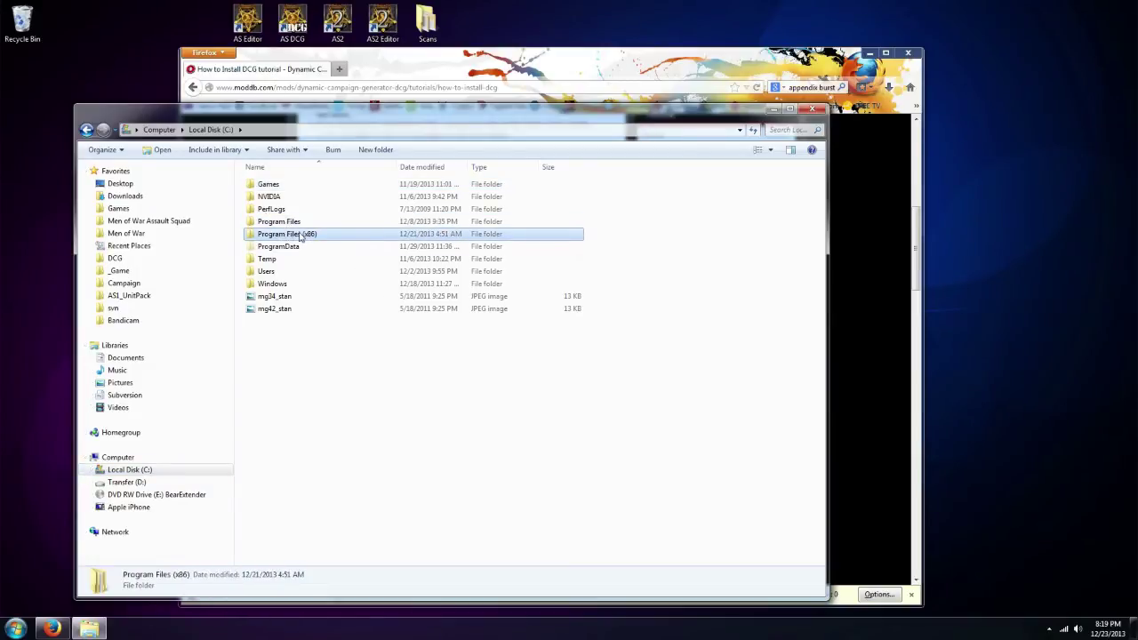
pyautogui.press('Up')
pyautogui.press('Down')
pyautogui.press('Up')
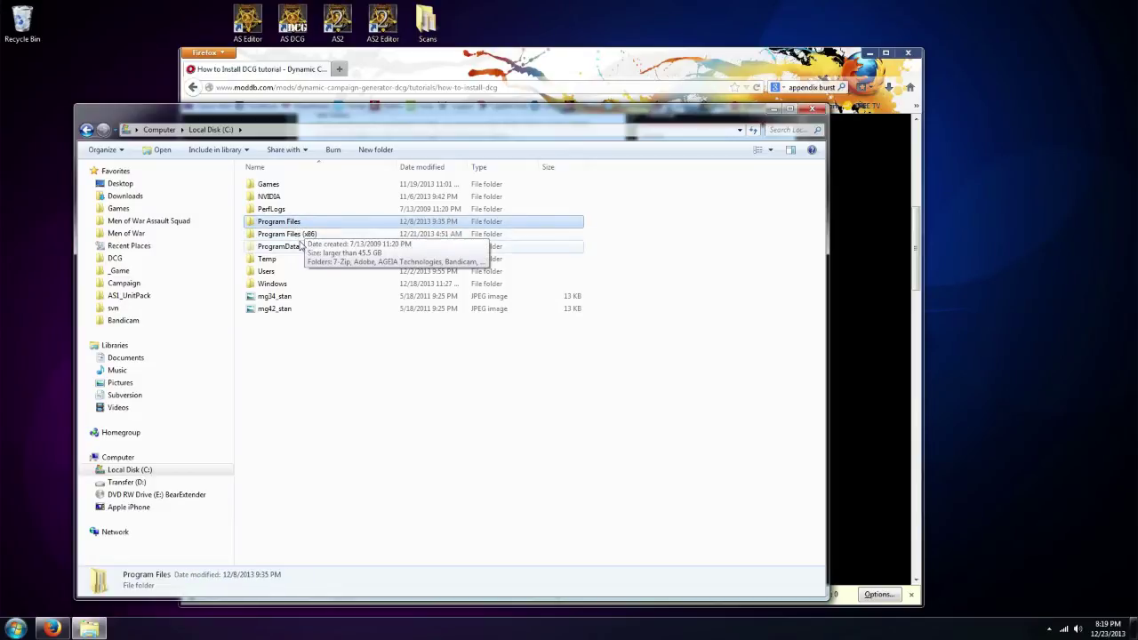
# Indicate both Program Files folders as possible locations, and open the Steam folder inside Games on drive C:
pyautogui.press('Down')
pyautogui.press('Up')
pyautogui.press('Down')
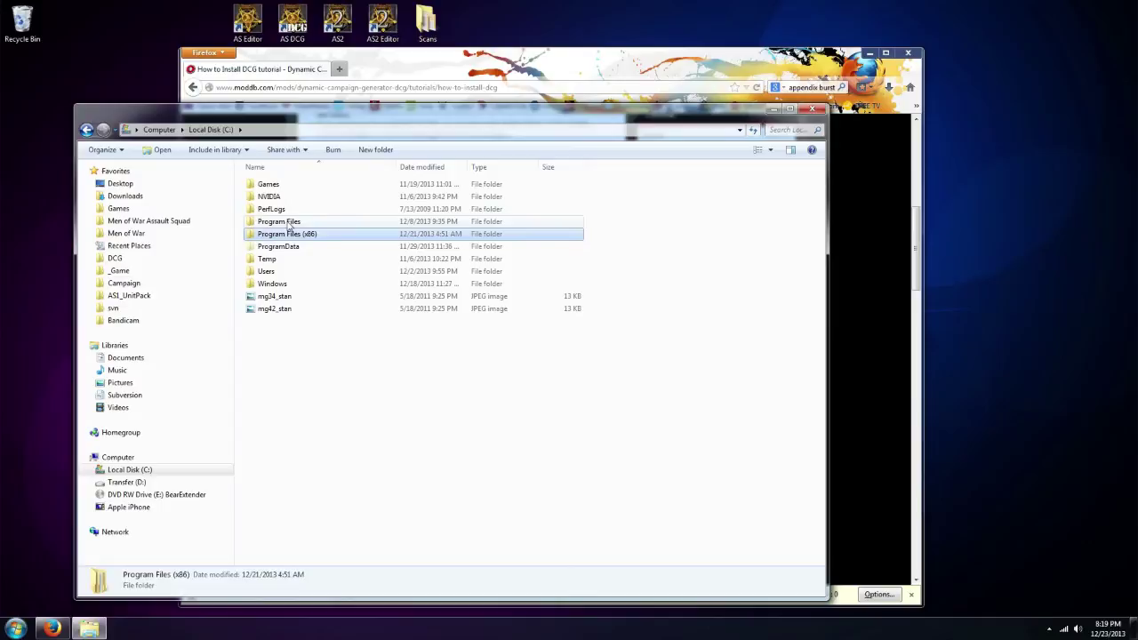
pyautogui.click(268, 186)
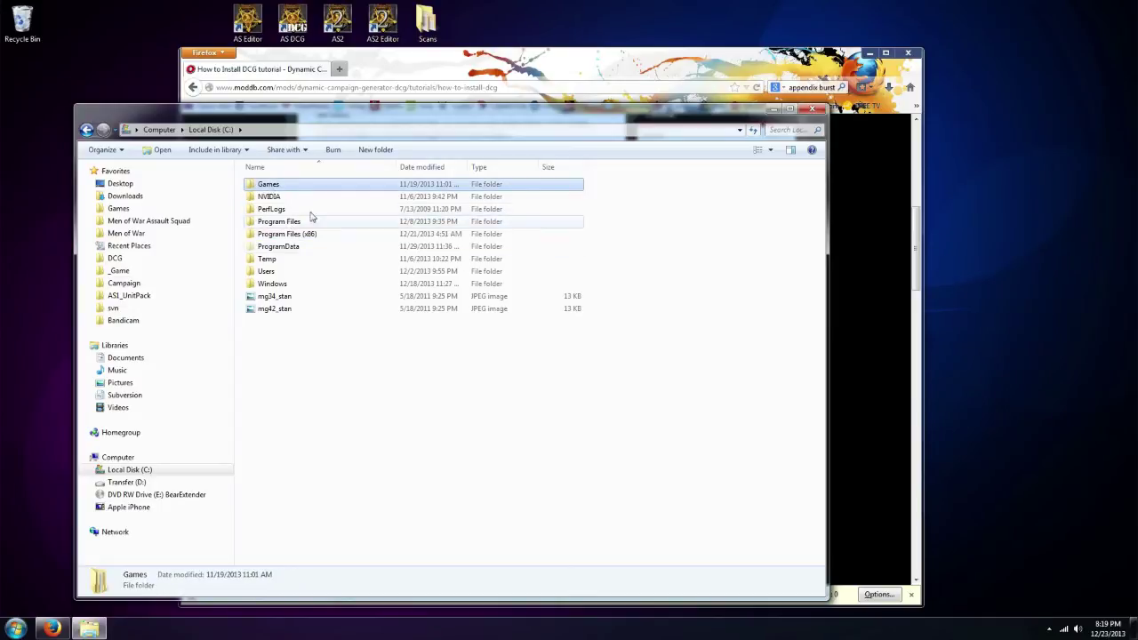
pyautogui.doubleClick(268, 184)
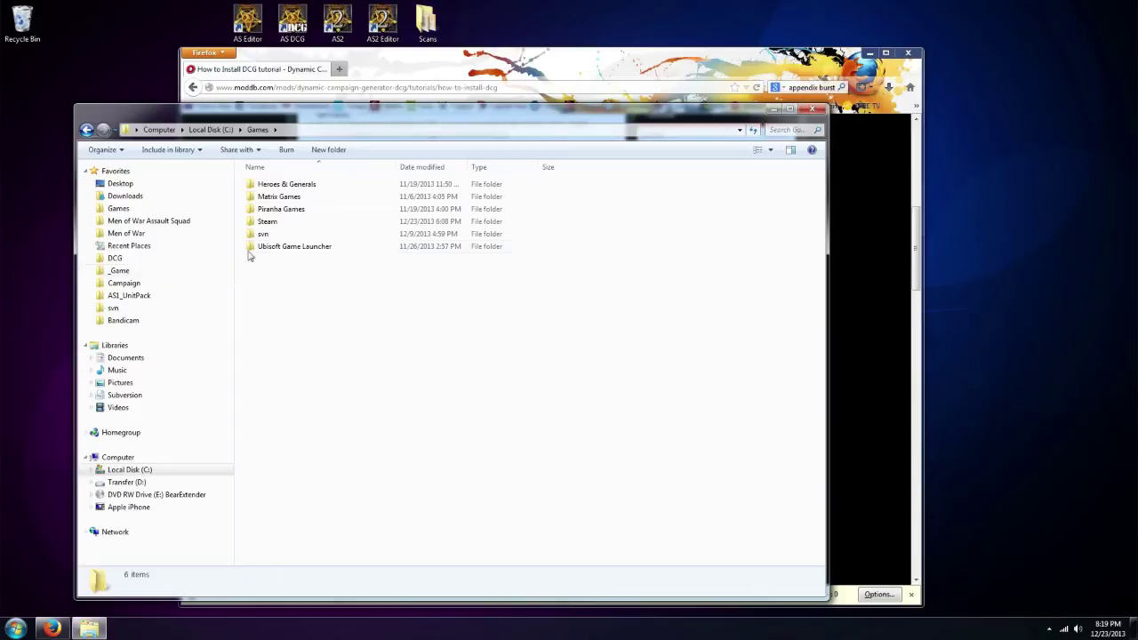
pyautogui.click(290, 223)
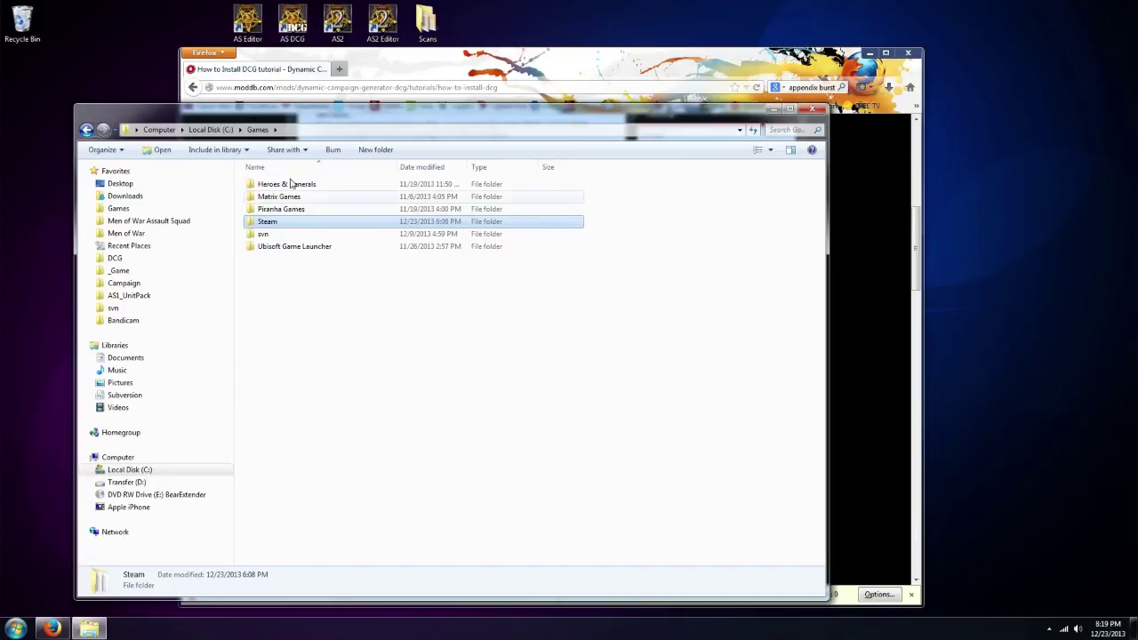
pyautogui.doubleClick(278, 222)
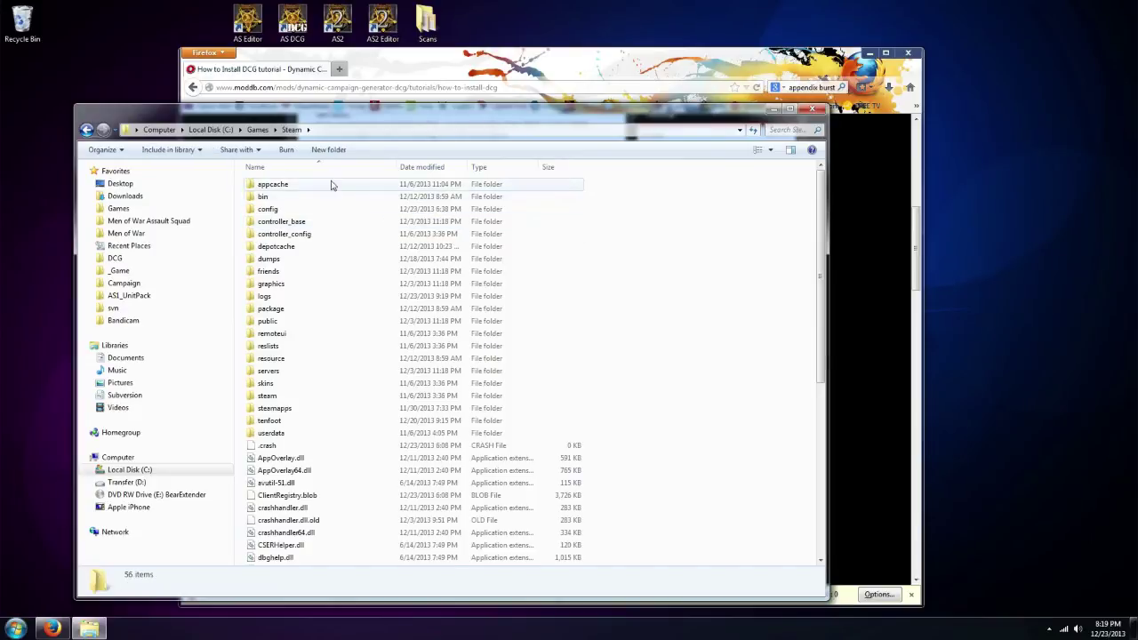
# Open the Campaign folder in the mods folder of Men of War Assault Squad and launch the Campaign application
pyautogui.click(180, 225)
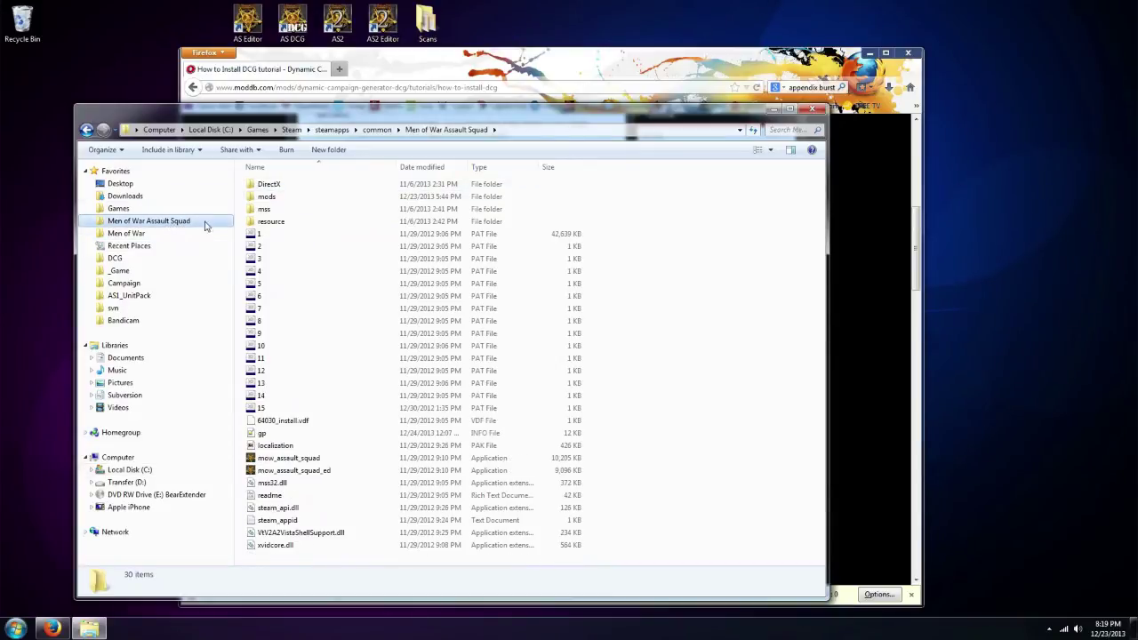
pyautogui.doubleClick(278, 199)
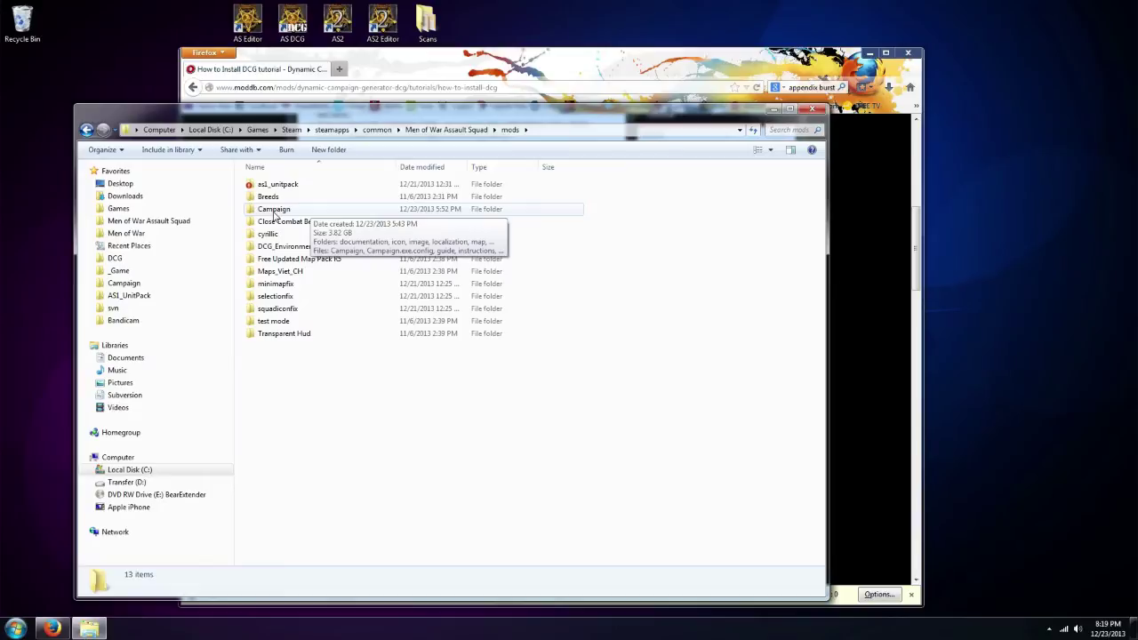
pyautogui.doubleClick(275, 211)
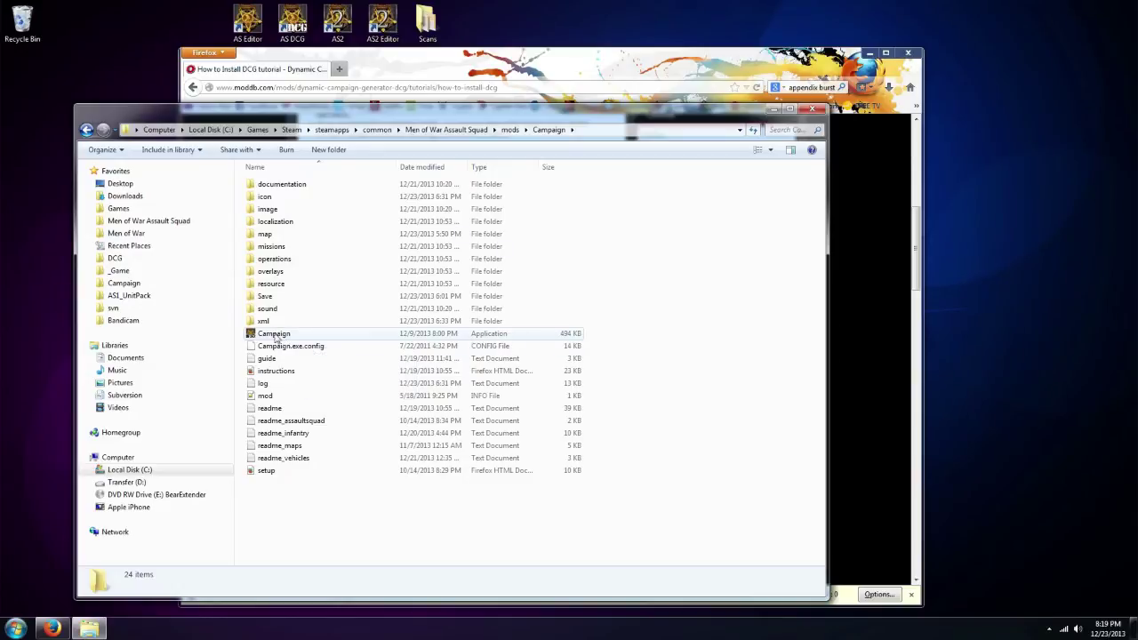
pyautogui.doubleClick(292, 336)
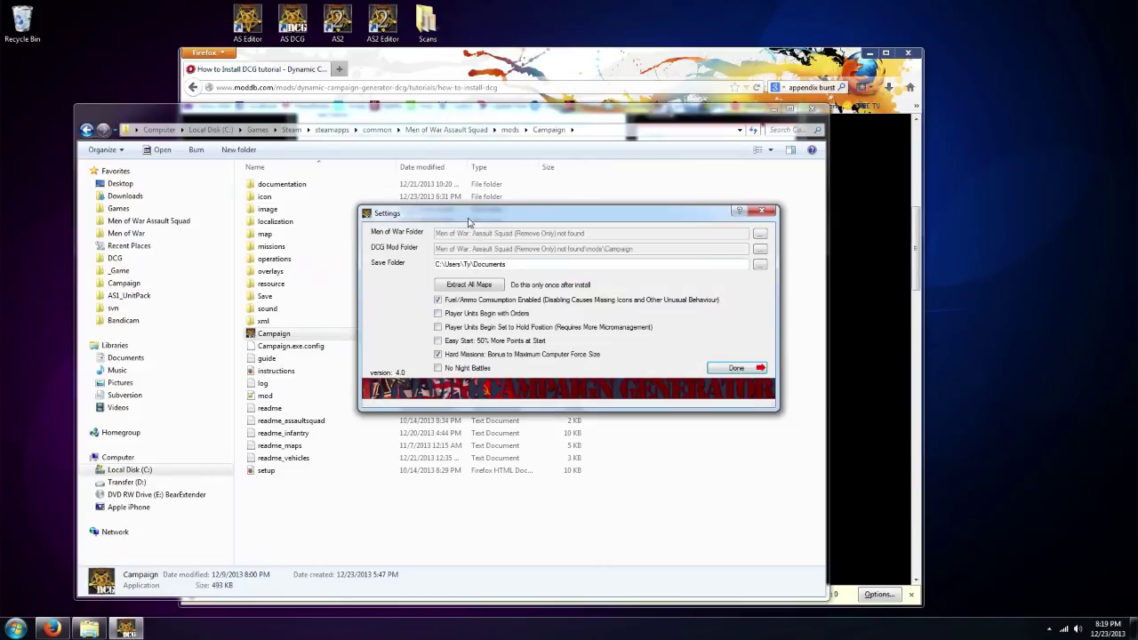
pyautogui.moveTo(469, 222); pyautogui.dragTo(358, 307)
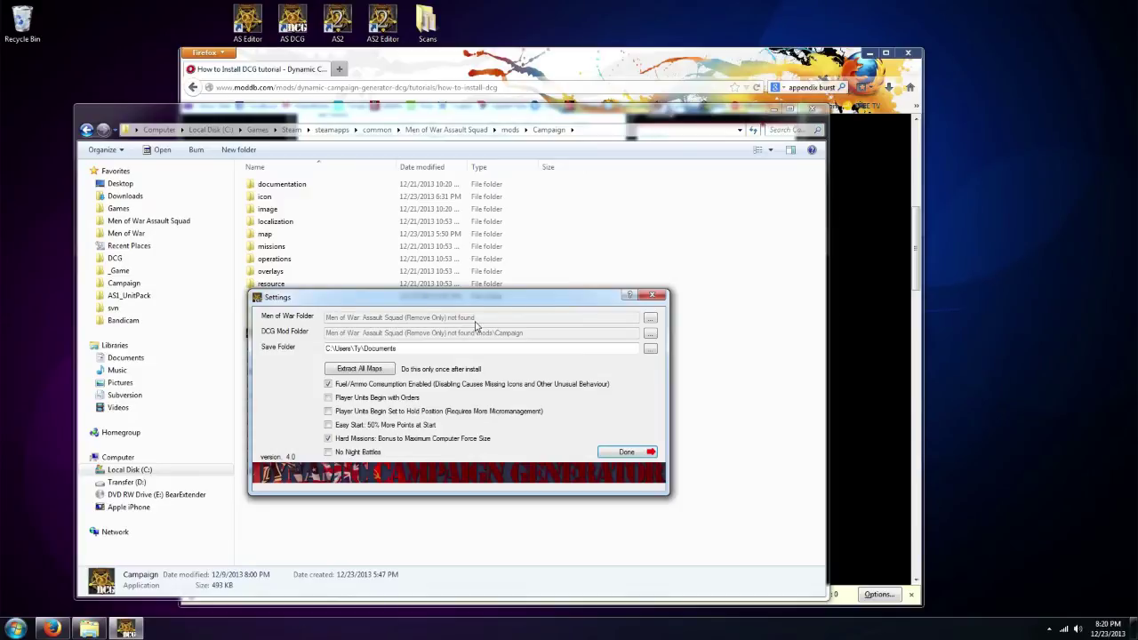
# Set the Men of War Folder to C:\Games\Steam\steamapps\common\Men of War Assault Squad
pyautogui.click(652, 320)
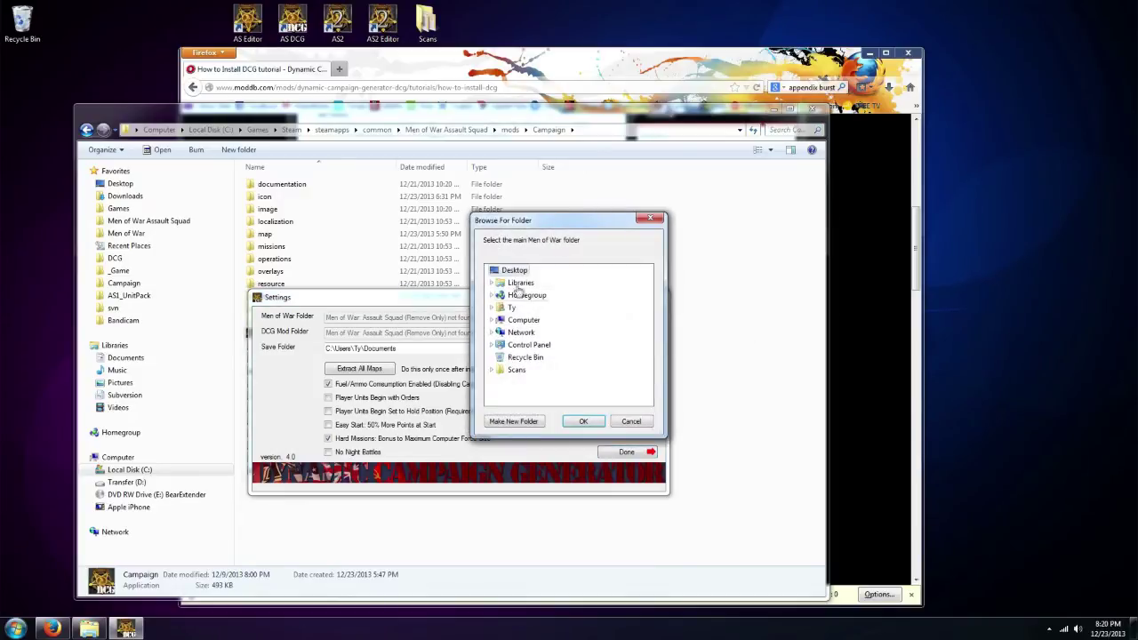
pyautogui.click(492, 319)
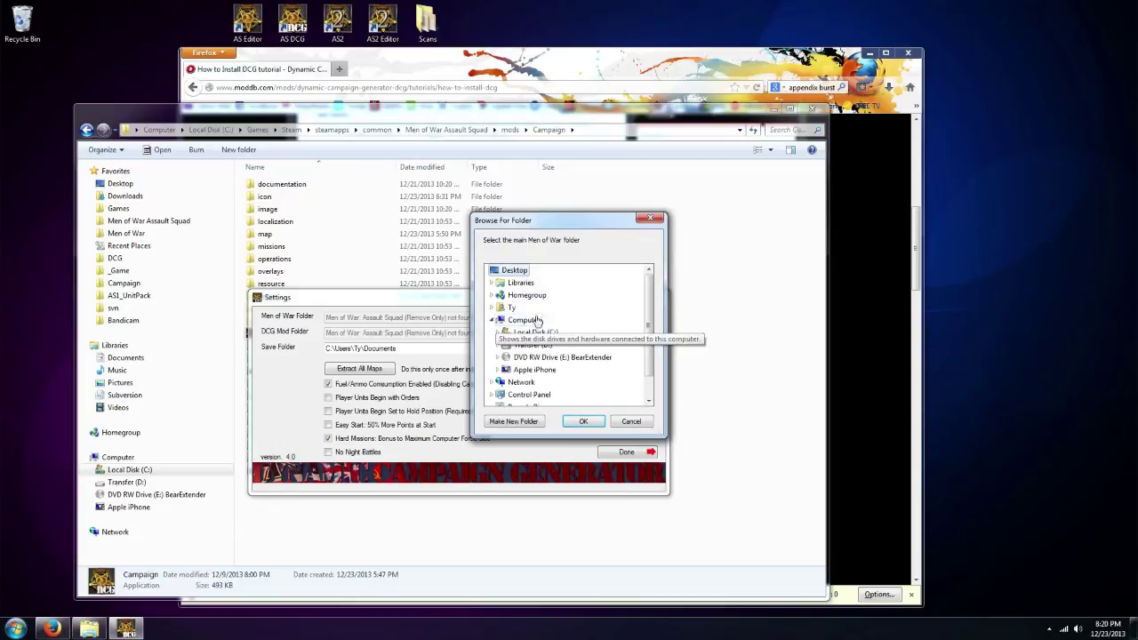
pyautogui.doubleClick(536, 308)
pyautogui.scroll(-3, 553, 304)
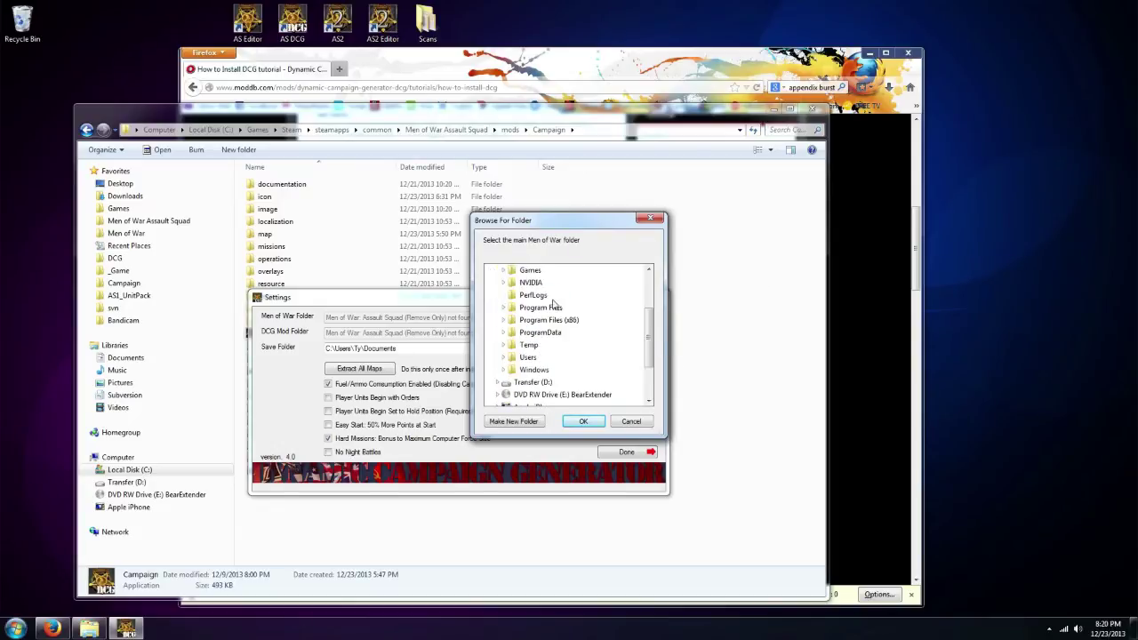
pyautogui.scroll(3, 551, 299)
pyautogui.doubleClick(554, 297)
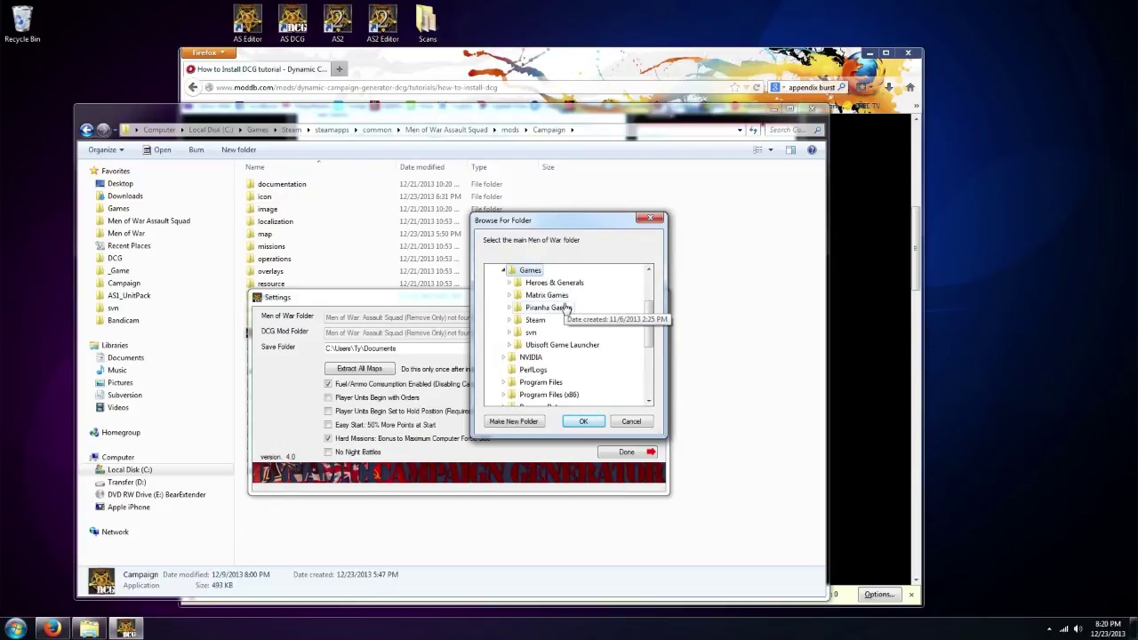
pyautogui.doubleClick(542, 321)
pyautogui.scroll(-5, 556, 334)
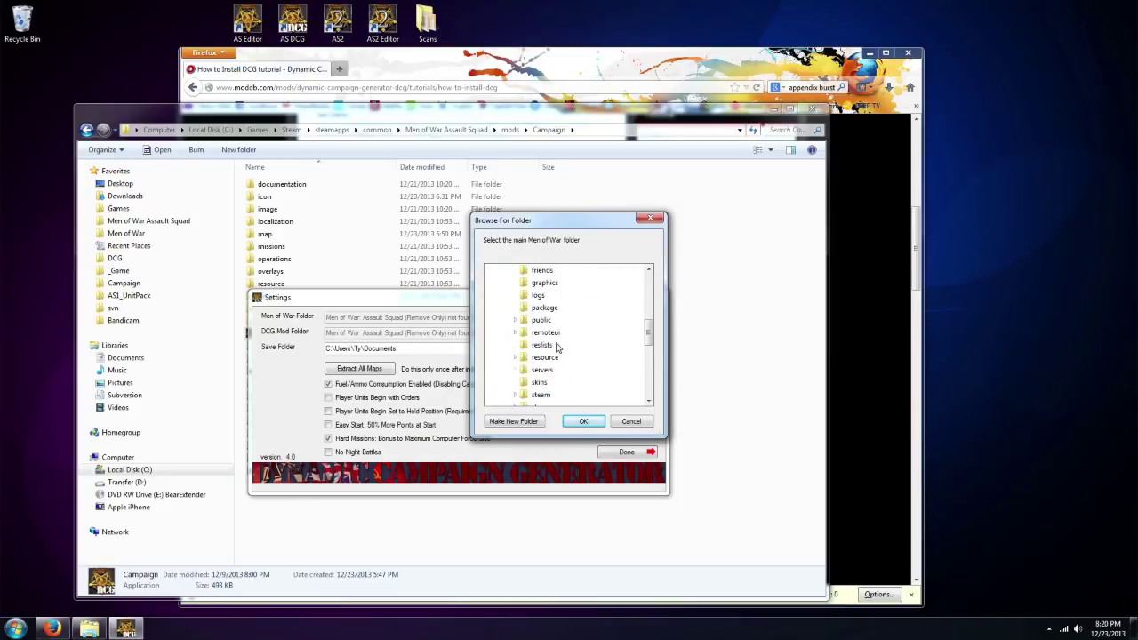
pyautogui.doubleClick(548, 332)
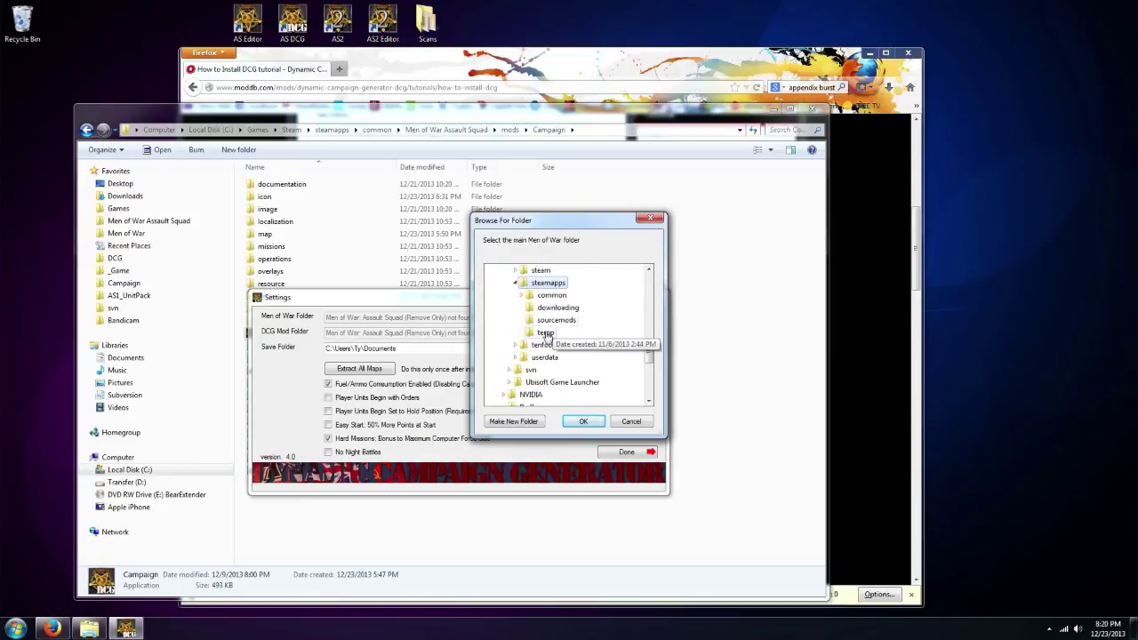
pyautogui.doubleClick(551, 295)
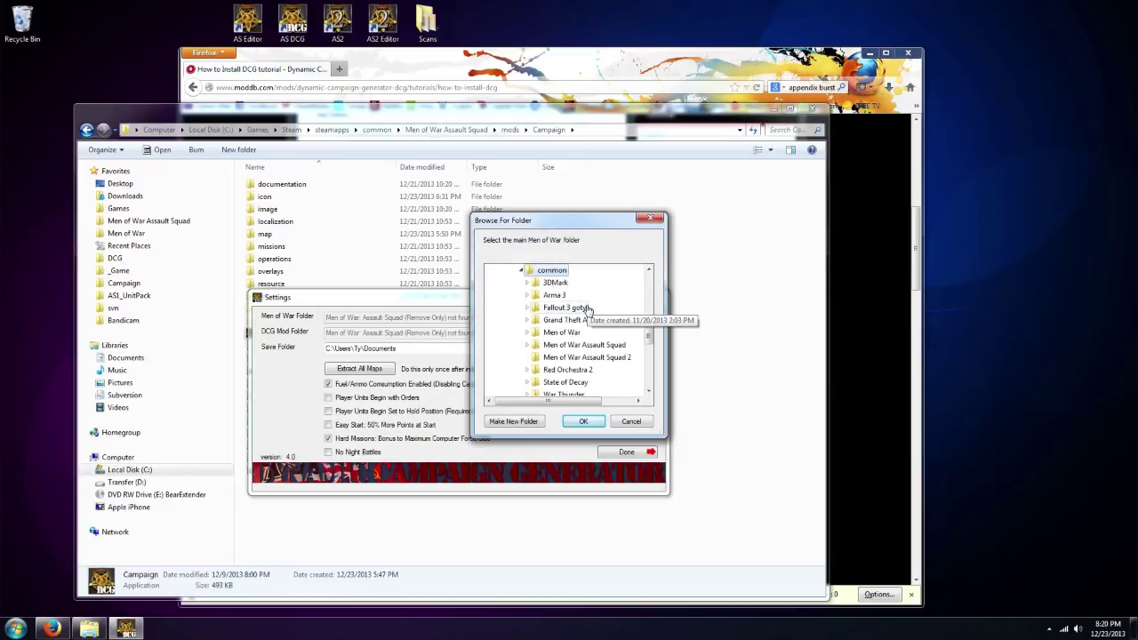
pyautogui.click(584, 344)
pyautogui.click(583, 421)
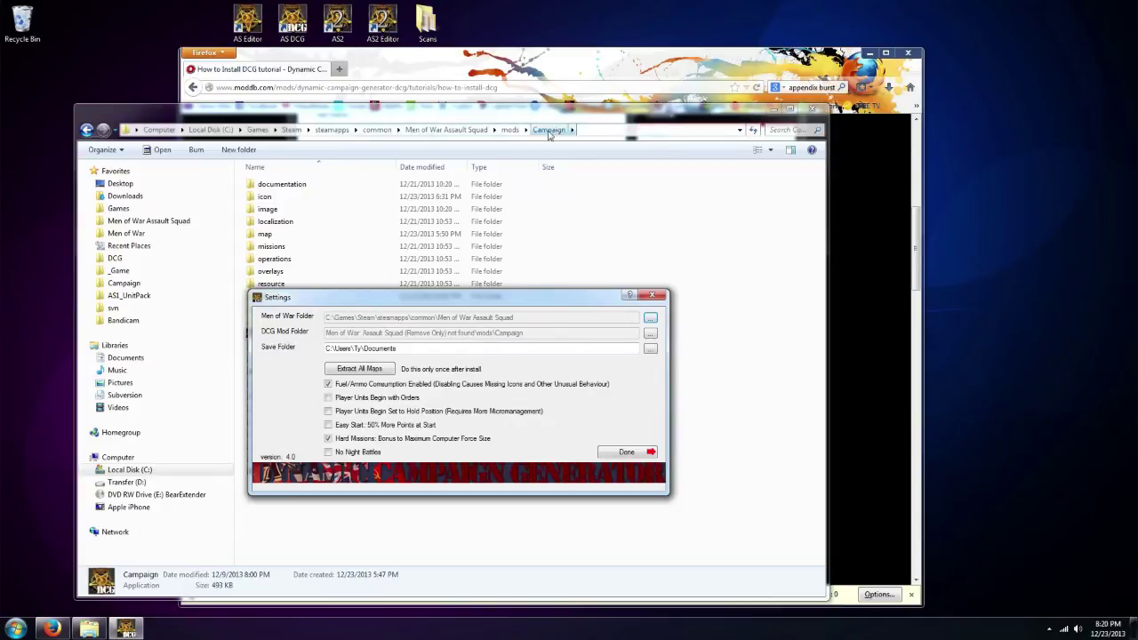
# Set the DCG Mod Folder to C:\Games\Steam\steamapps\common\Men of War Assault Squad\mods\Campaign
pyautogui.click(650, 333)
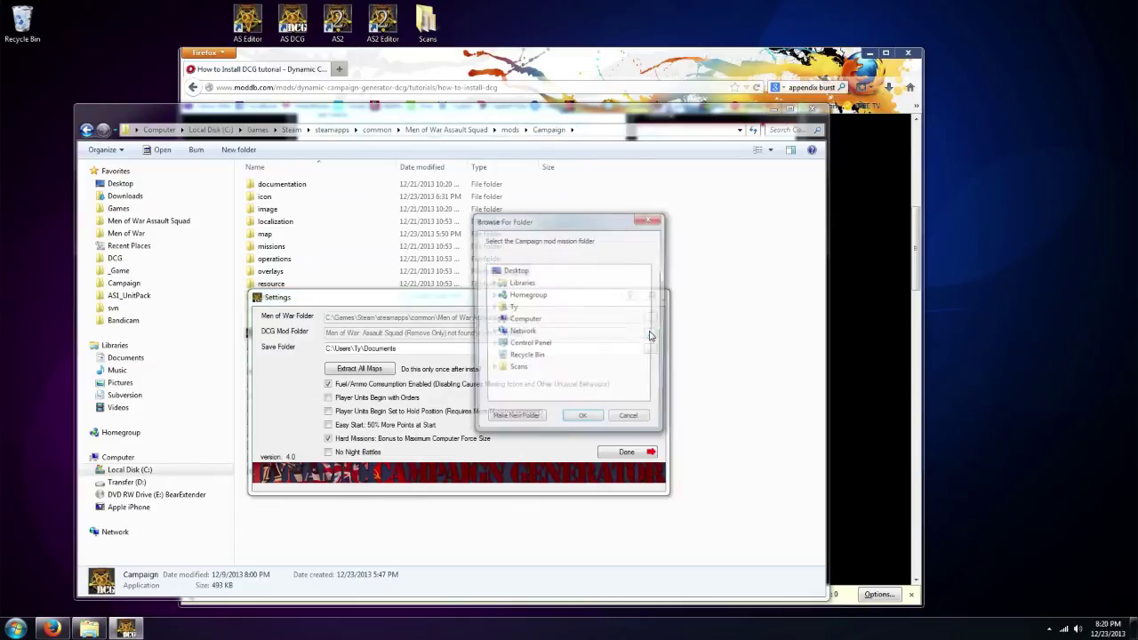
pyautogui.click(492, 320)
pyautogui.click(497, 333)
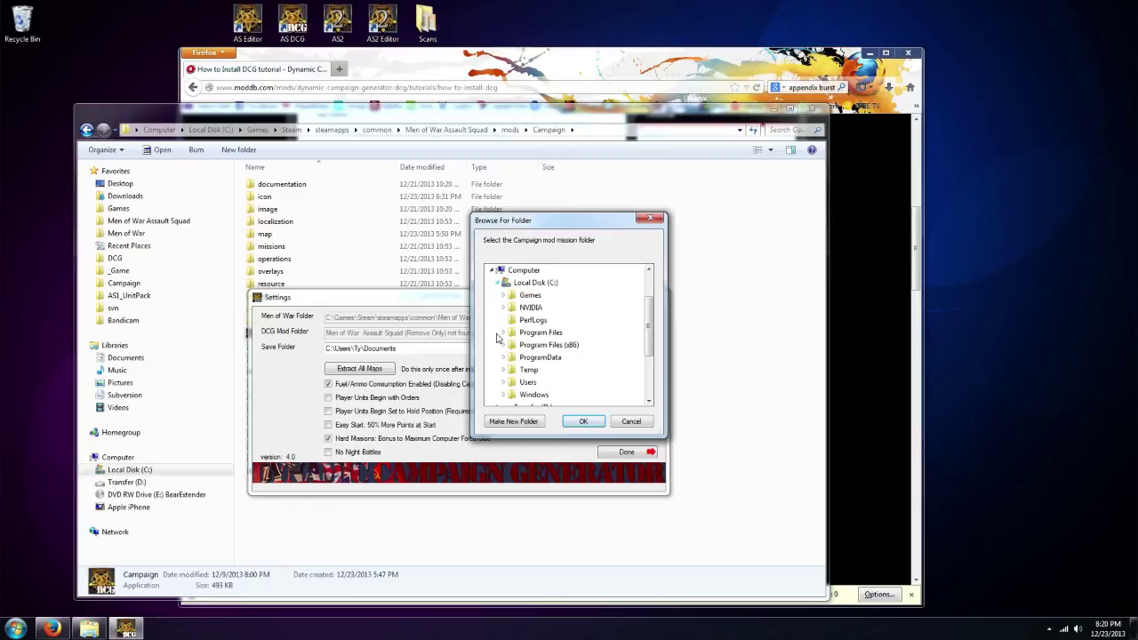
pyautogui.click(503, 295)
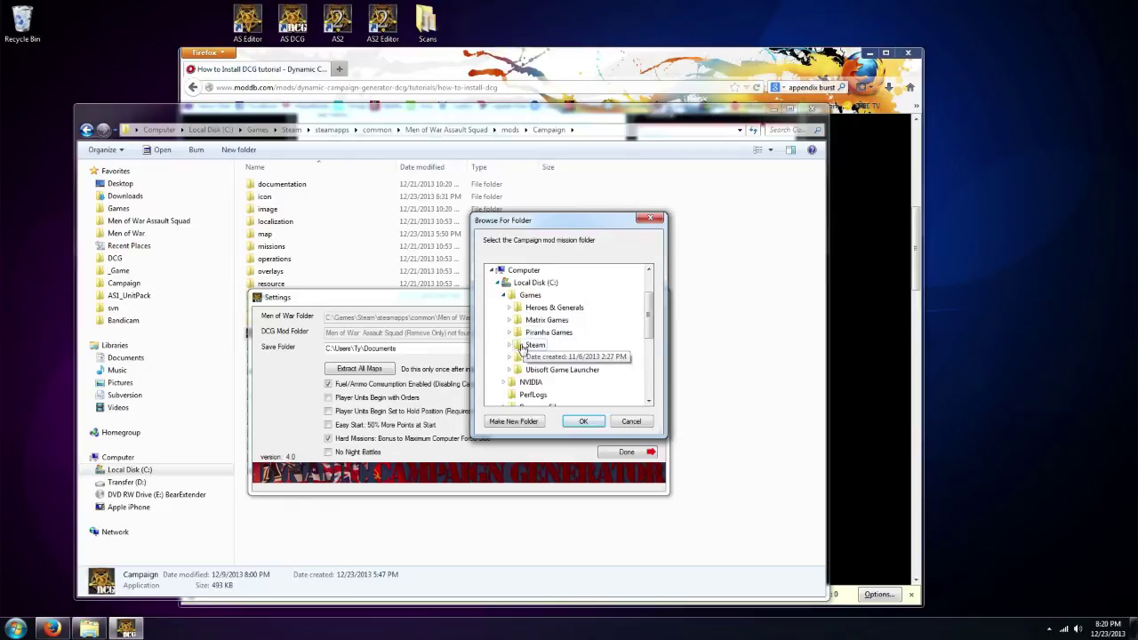
pyautogui.doubleClick(534, 395)
pyautogui.scroll(-5, 552, 349)
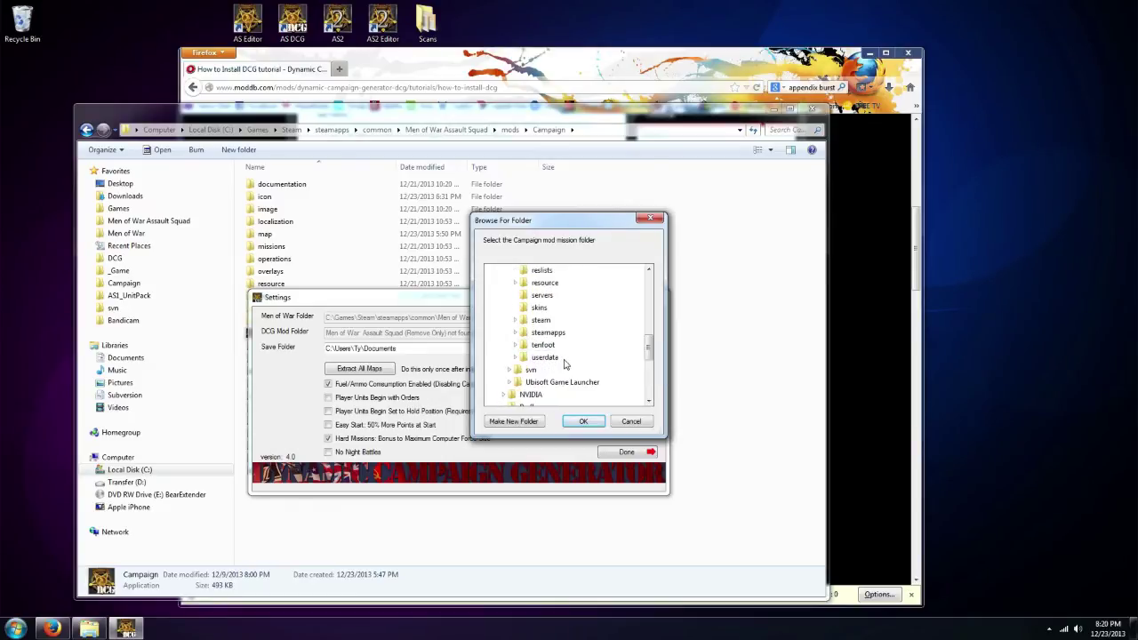
pyautogui.doubleClick(548, 335)
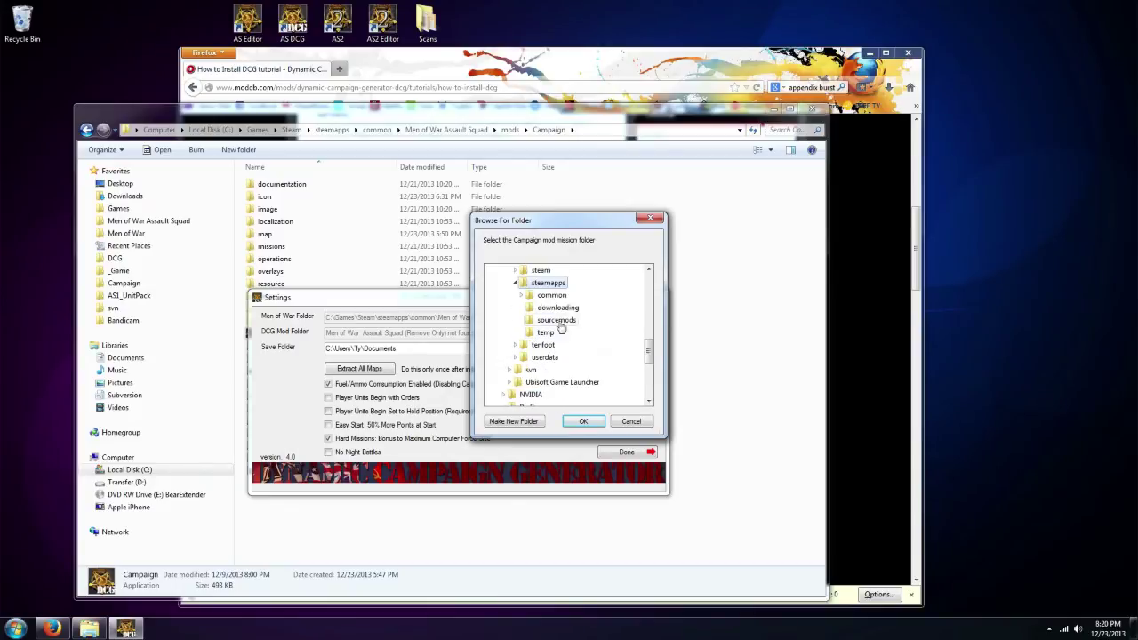
pyautogui.doubleClick(560, 311)
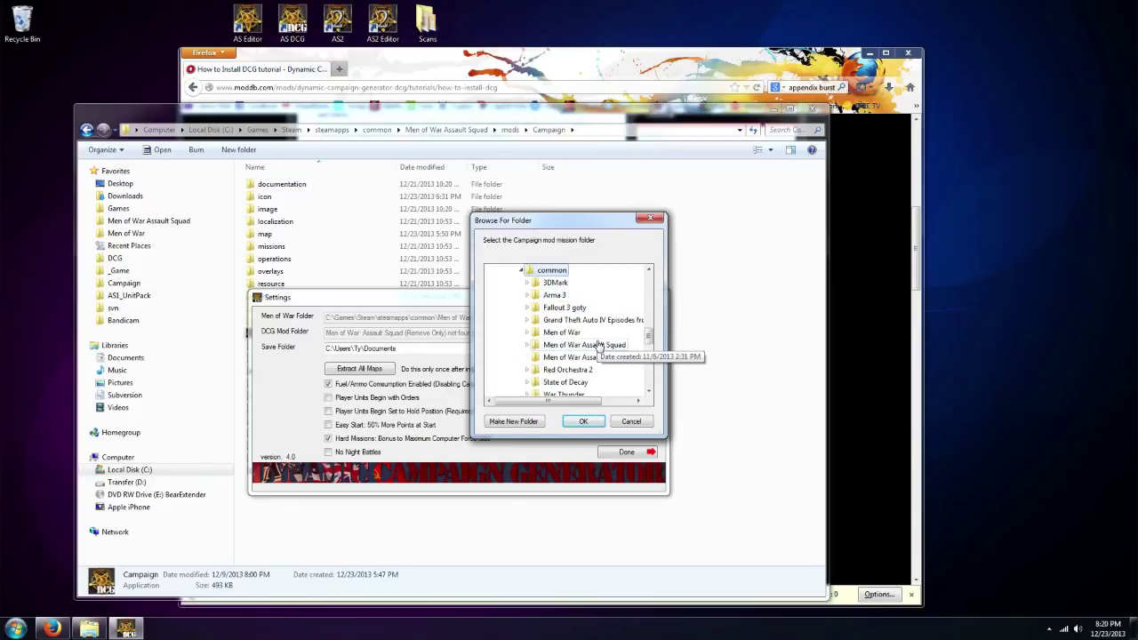
pyautogui.doubleClick(596, 346)
pyautogui.doubleClick(587, 332)
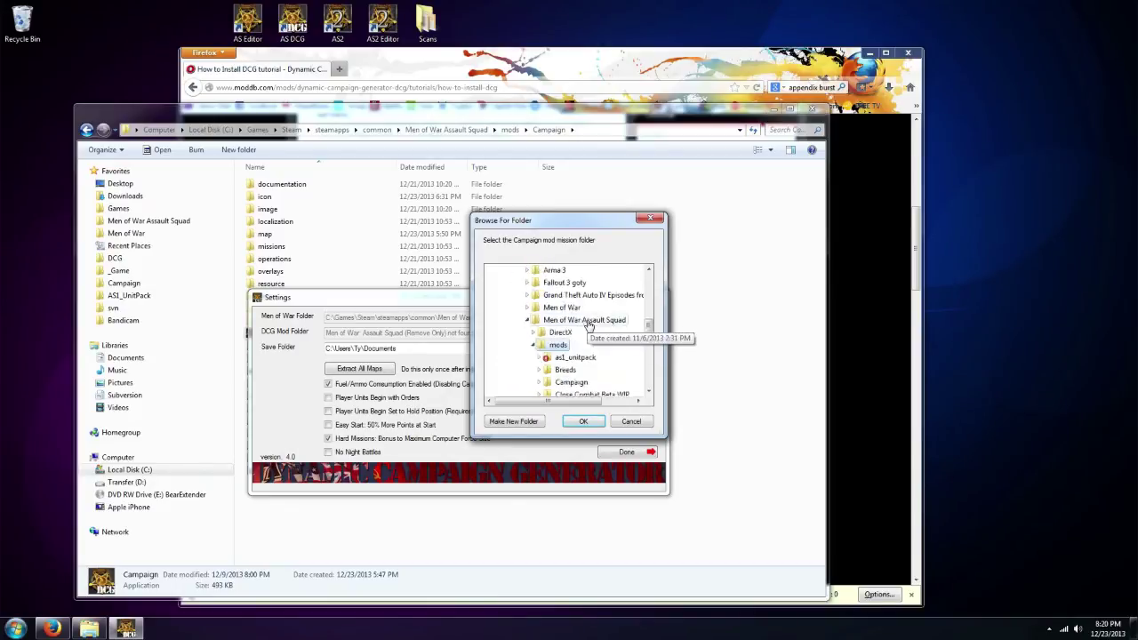
pyautogui.doubleClick(571, 307)
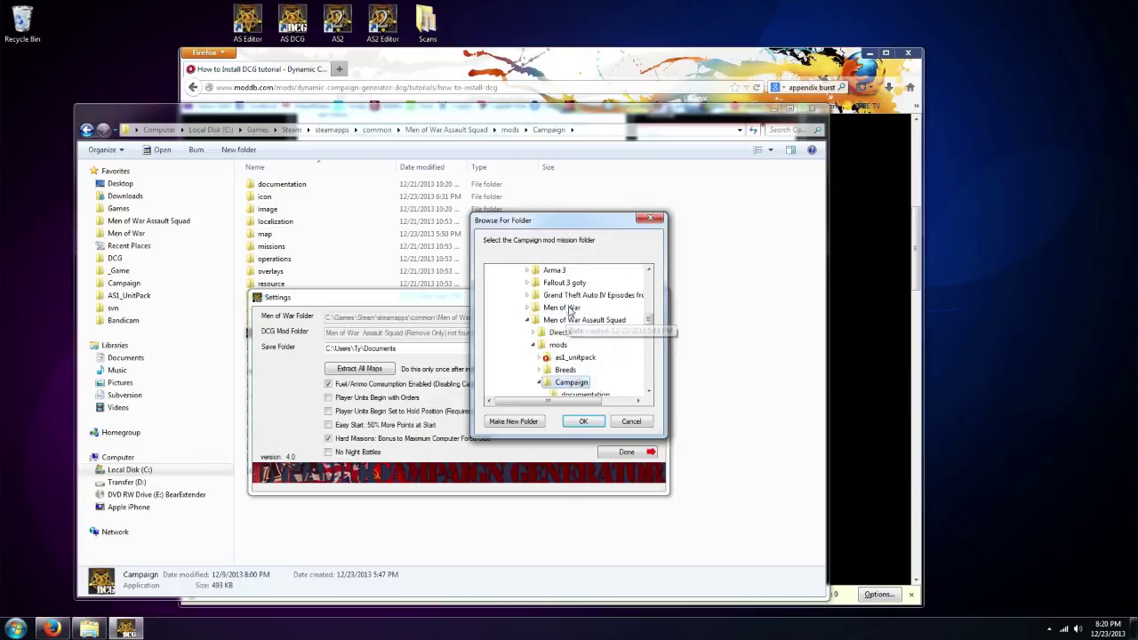
pyautogui.click(583, 422)
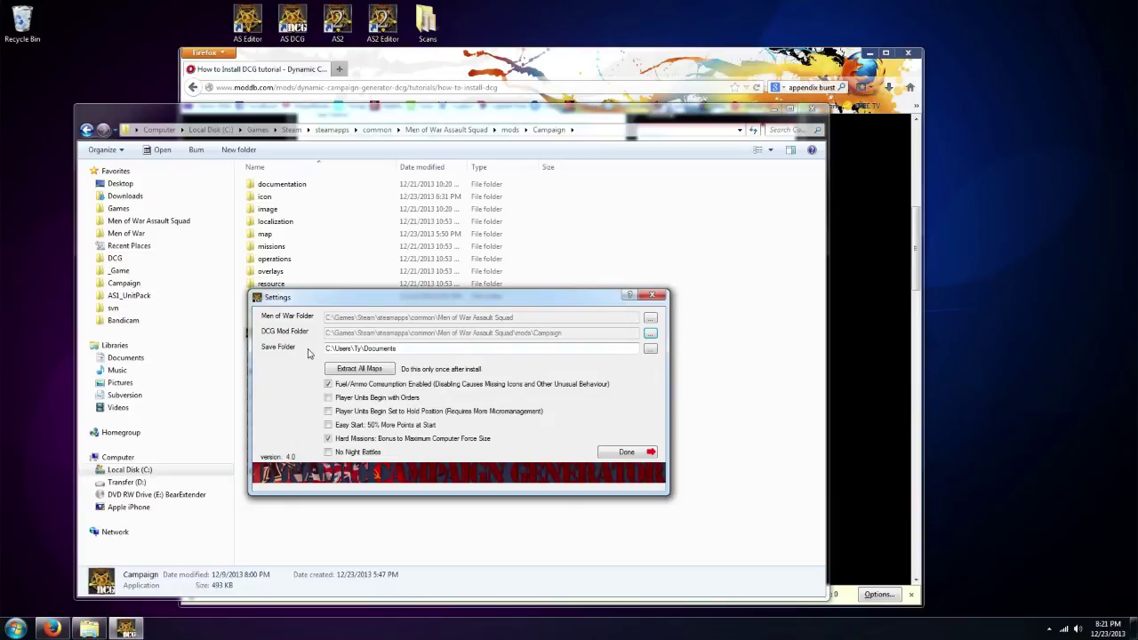
# Start choosing the campaign Save Folder and expand the my games folder inside My Documents
pyautogui.click(650, 349)
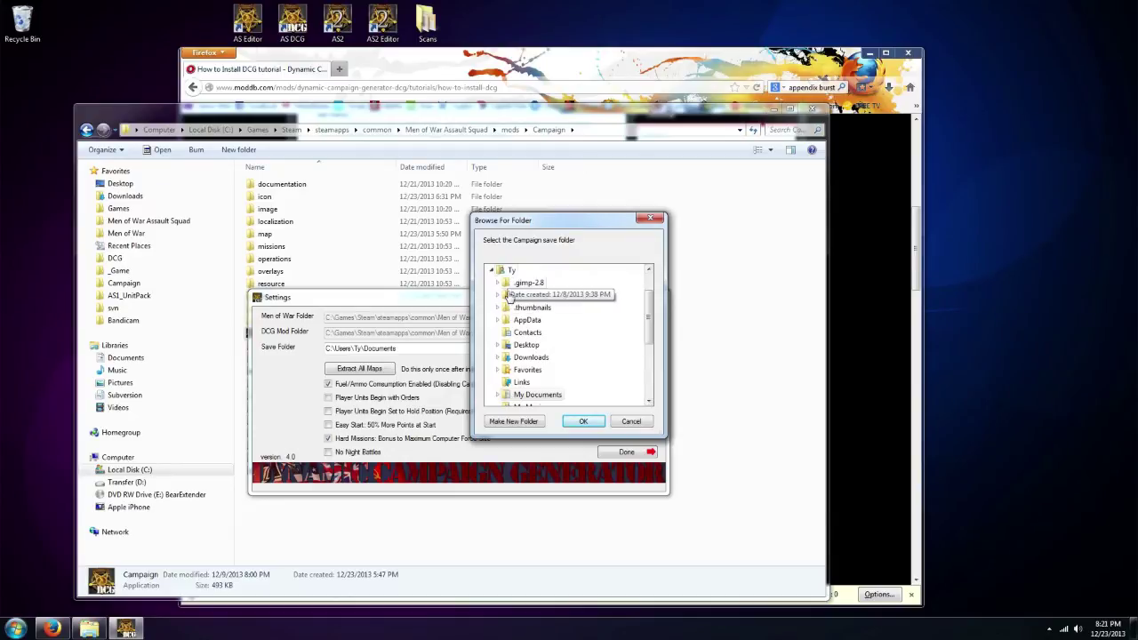
pyautogui.scroll(-2, 648, 313)
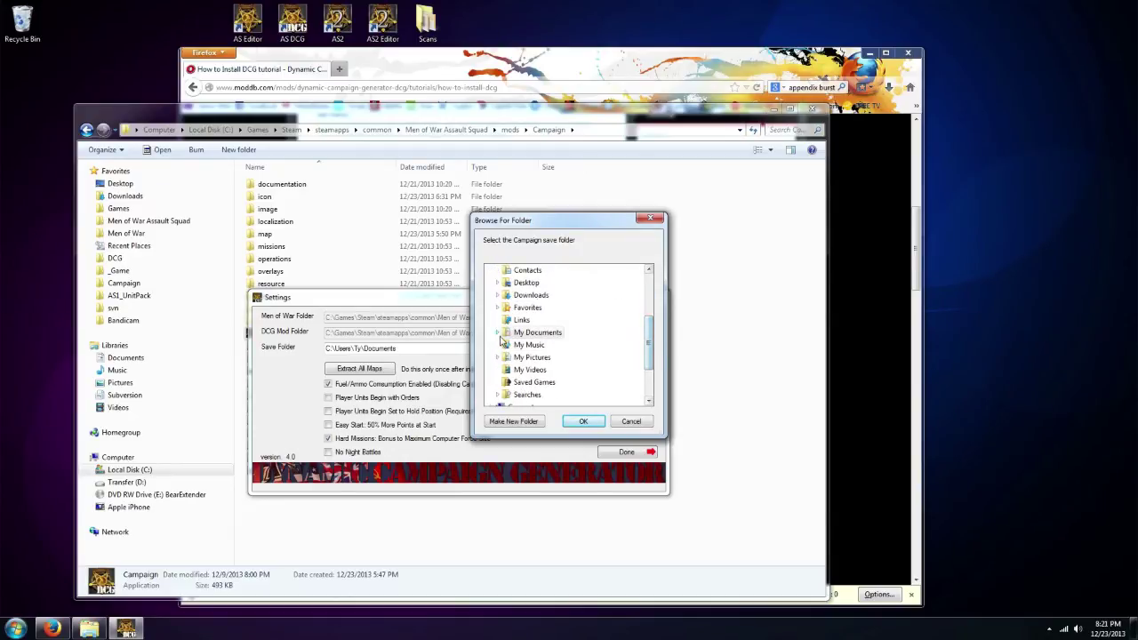
pyautogui.click(569, 324)
pyautogui.scroll(-2, 569, 325)
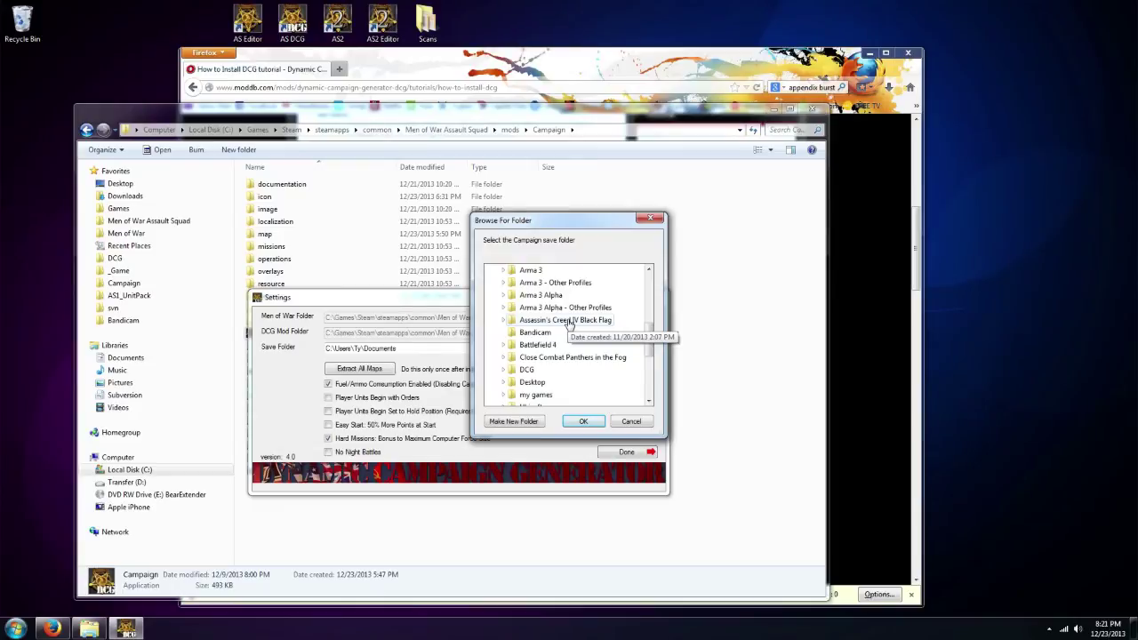
pyautogui.scroll(-1, 587, 311)
pyautogui.click(536, 356)
pyautogui.scroll(1, 571, 340)
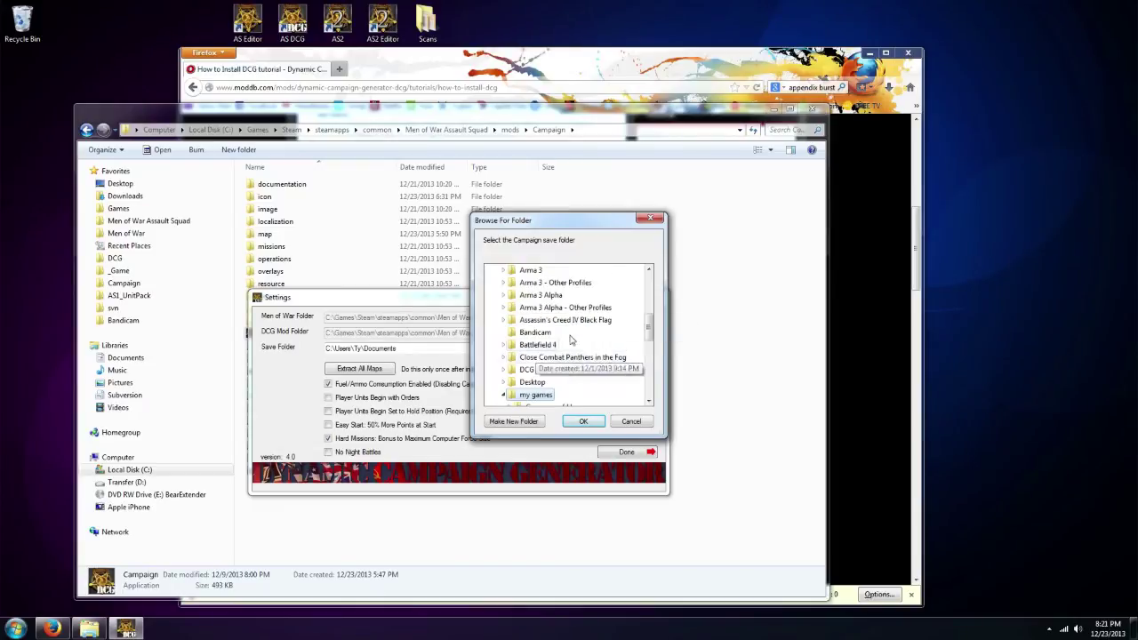
# Set the Save Folder to men of war - assault squad\profiles\player\save\result within my games
pyautogui.scroll(-3, 587, 329)
pyautogui.scroll(-1, 594, 311)
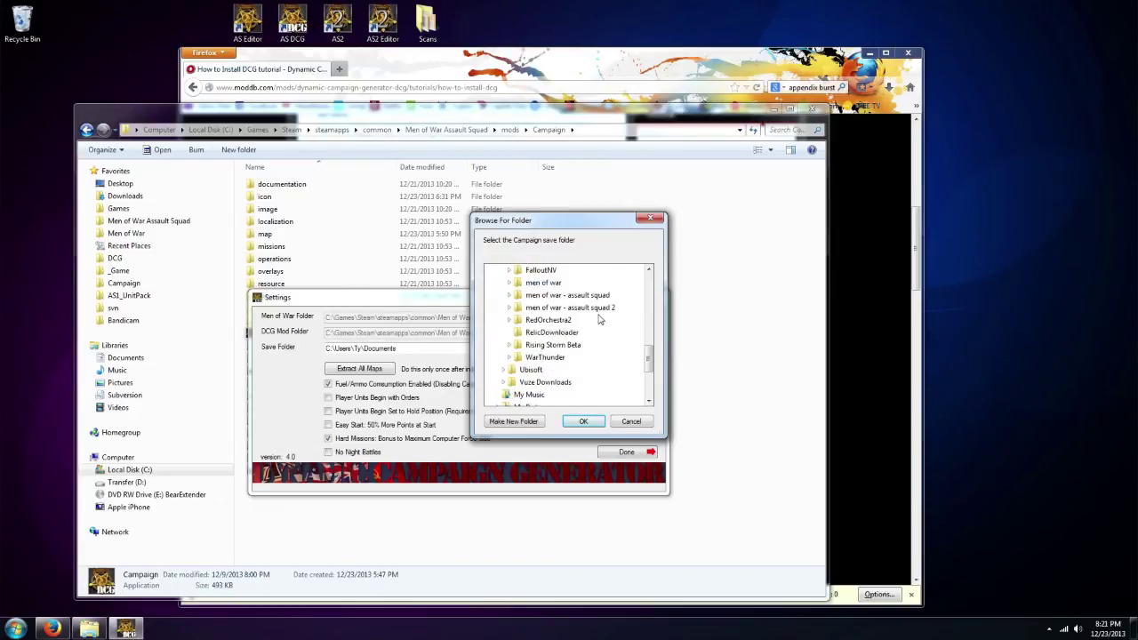
pyautogui.click(578, 295)
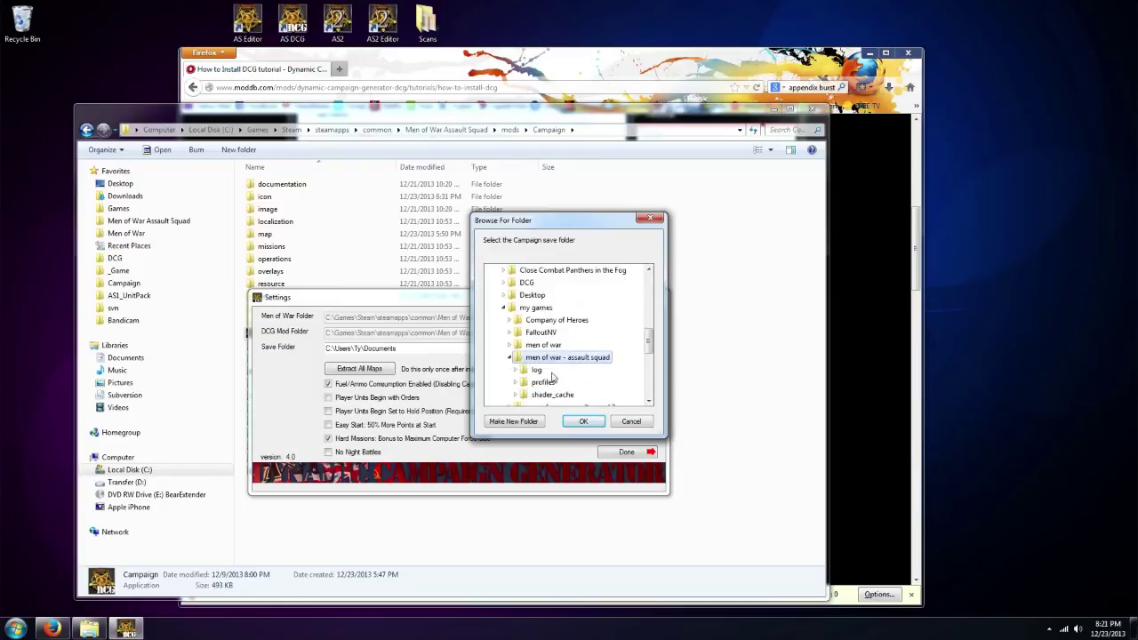
pyautogui.click(544, 381)
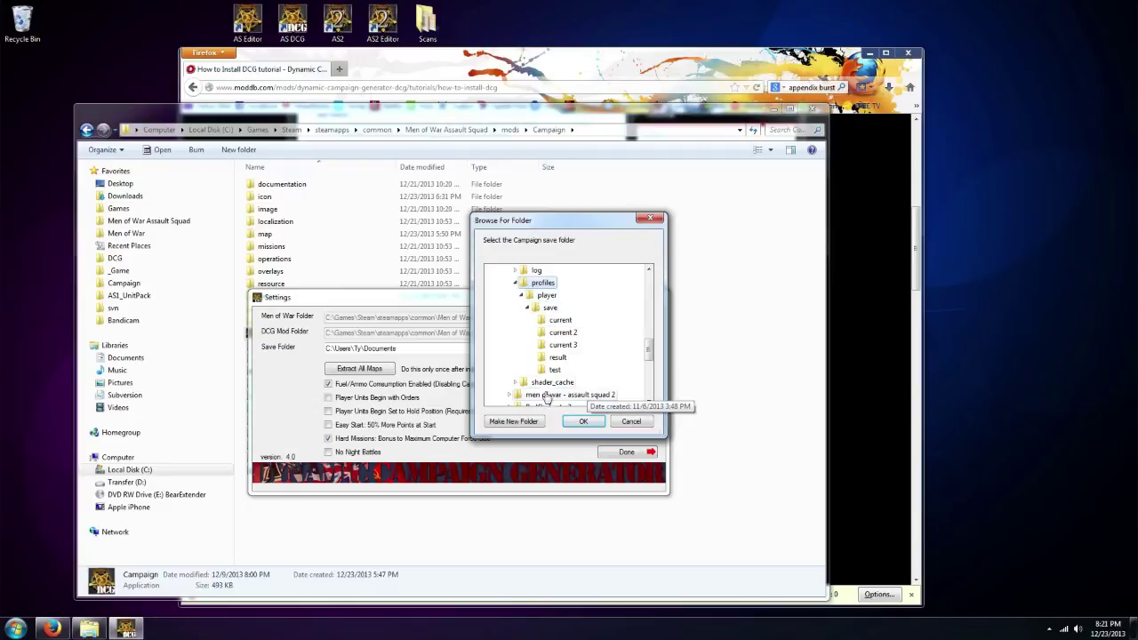
pyautogui.click(557, 359)
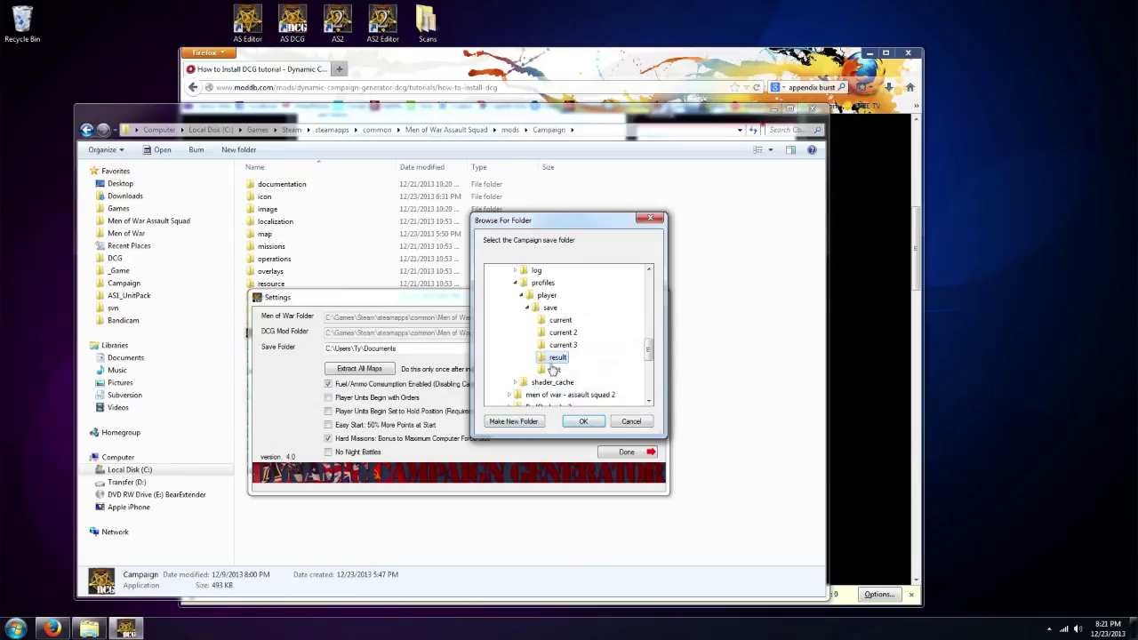
pyautogui.click(583, 420)
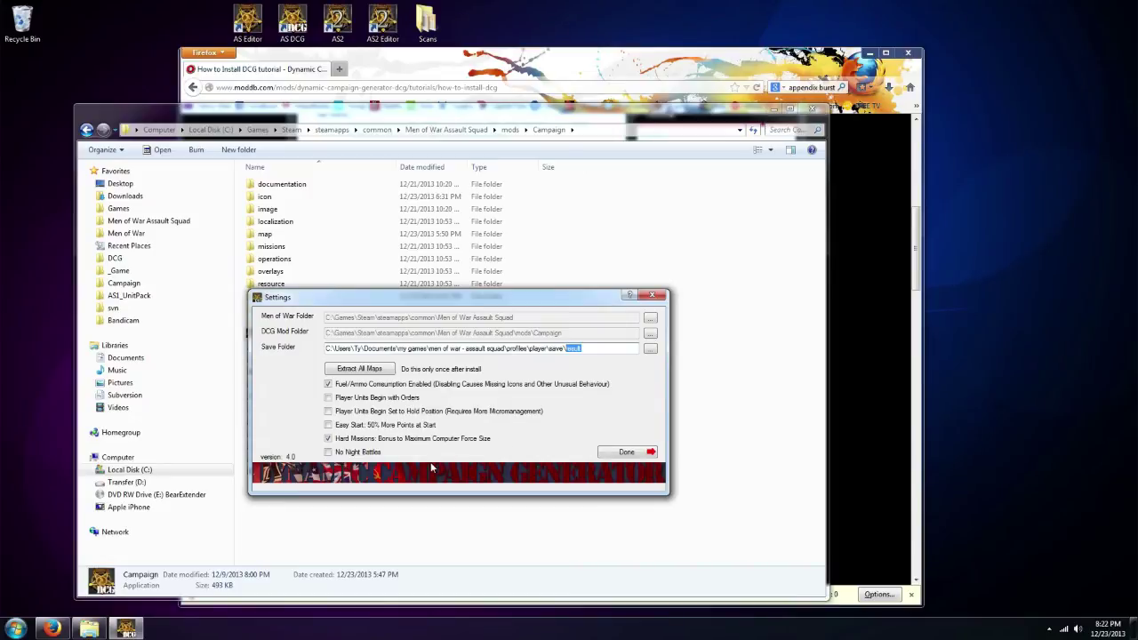
pyautogui.click(581, 348)
# Extract all original maps from the Settings window and dismiss the completion dialog
pyautogui.click(374, 373)
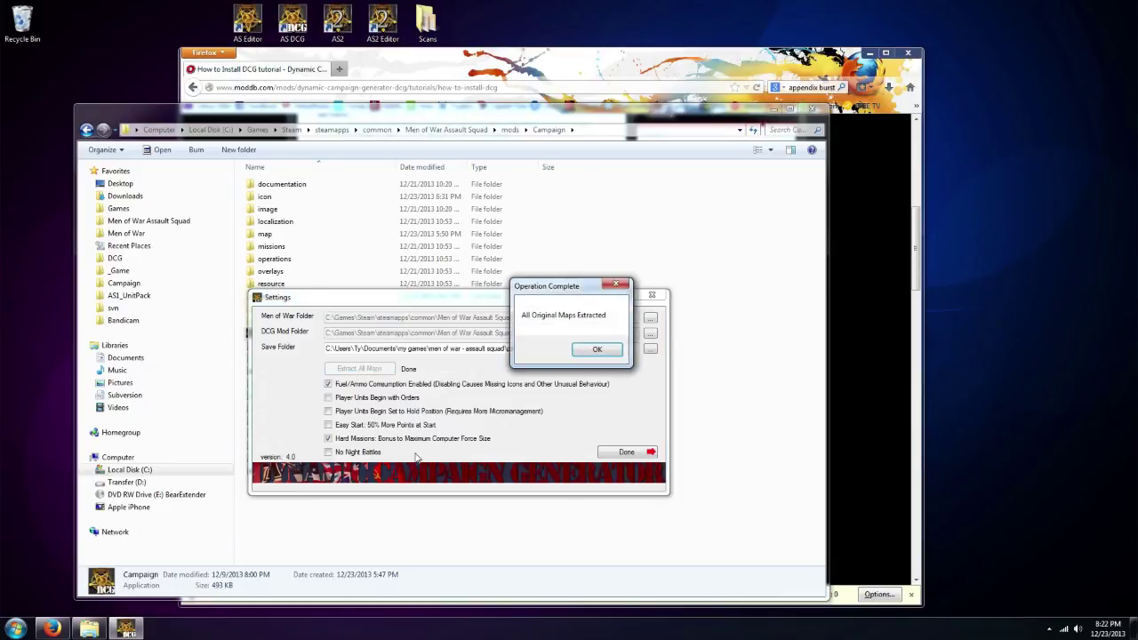
pyautogui.moveTo(567, 289); pyautogui.dragTo(513, 374)
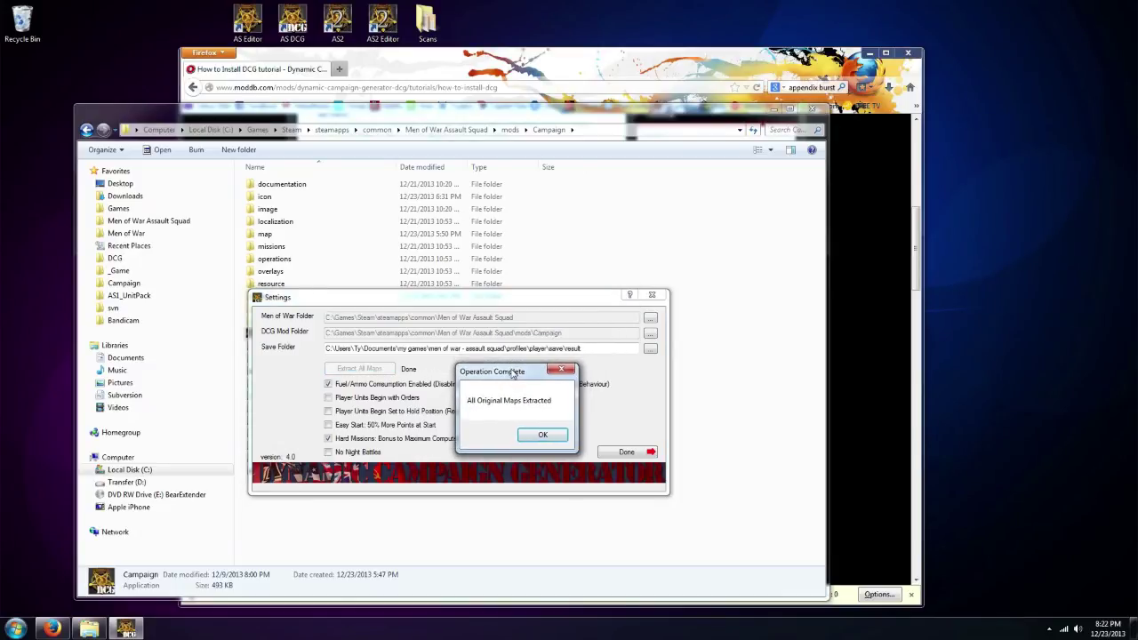
pyautogui.click(540, 436)
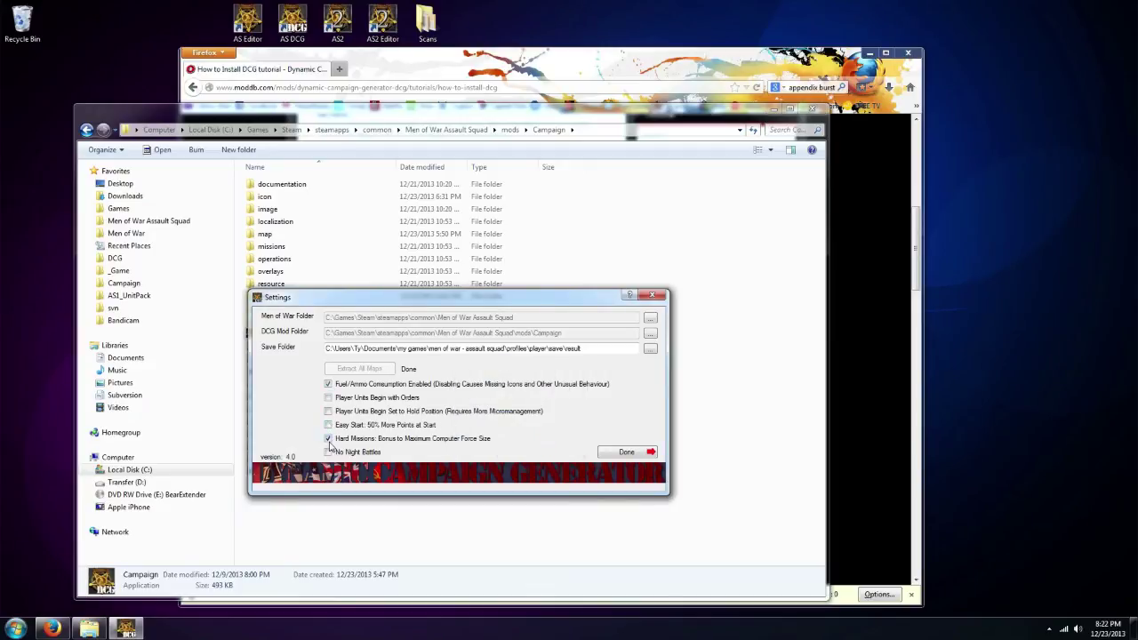
# Toggle the Hard Missions: Bonus to Maximum Computer Force Size option and finish the settings to return to the generator's main window
pyautogui.click(328, 439)
pyautogui.click(627, 452)
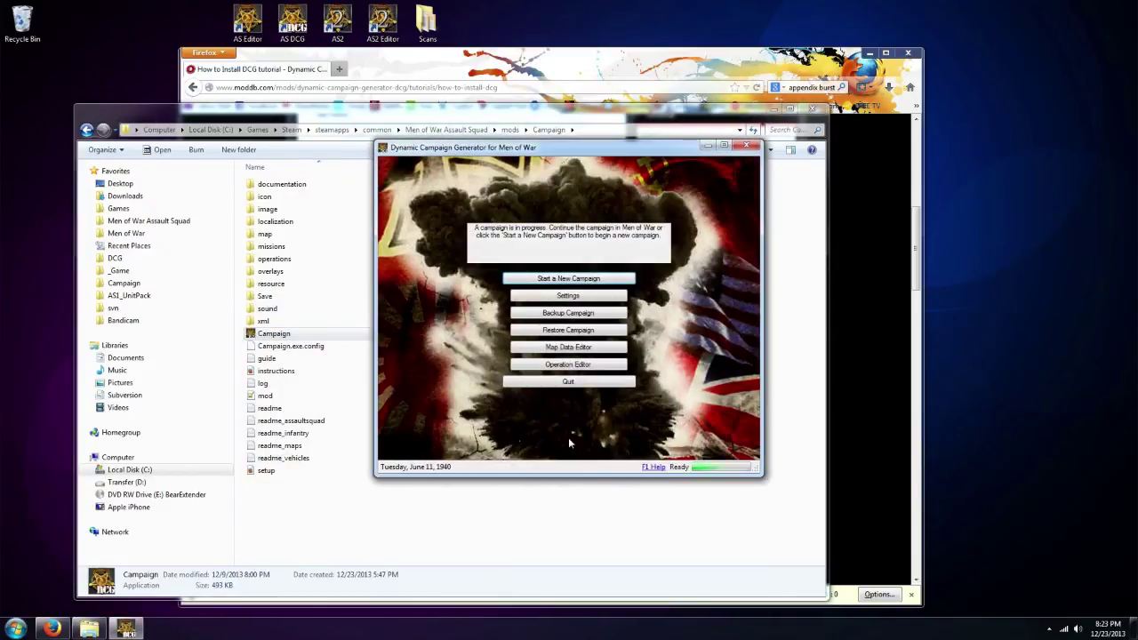
pyautogui.moveTo(605, 155); pyautogui.dragTo(573, 188)
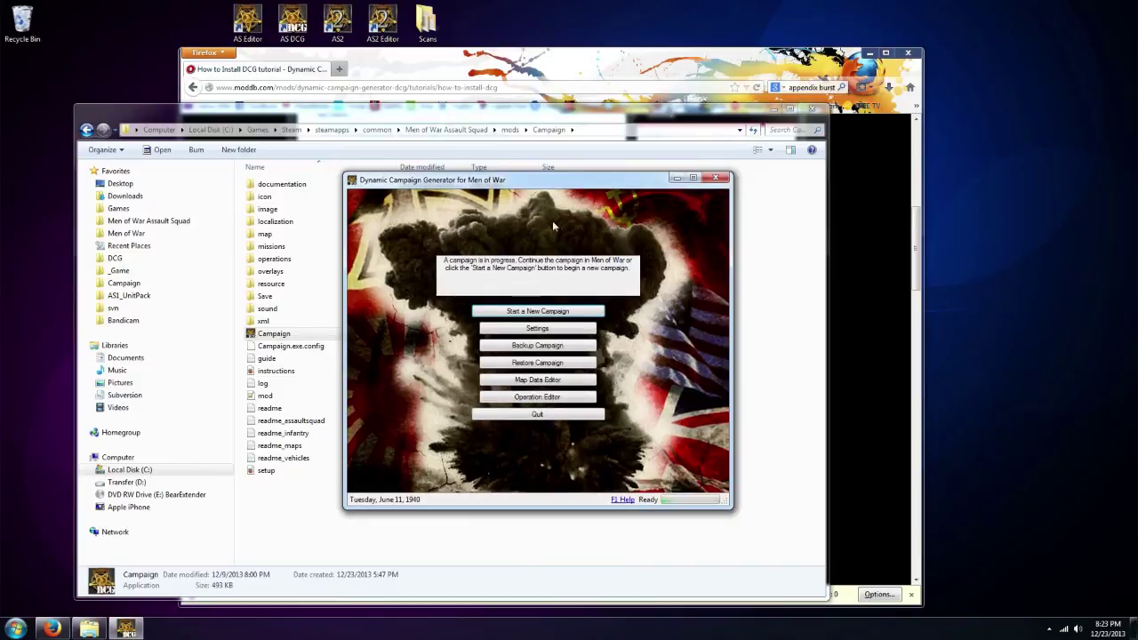